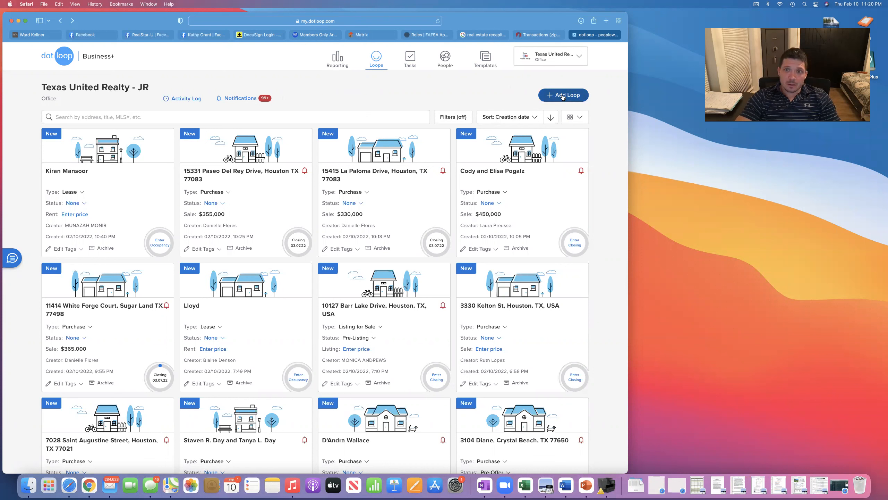
Switch from the Texas United Realty - JR office view to the agent's personal Texas United Realty /RR profile.
{"action": "left_click", "coordinate": [567, 55]}
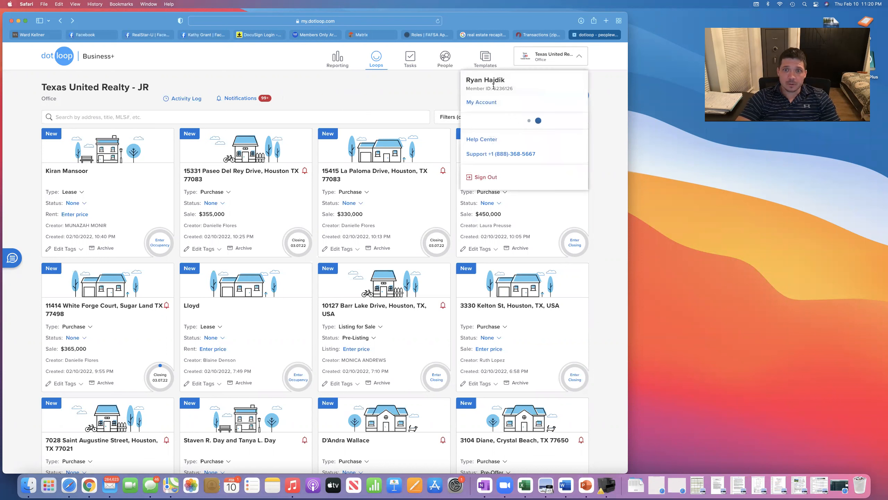
{"action": "left_click", "coordinate": [495, 143]}
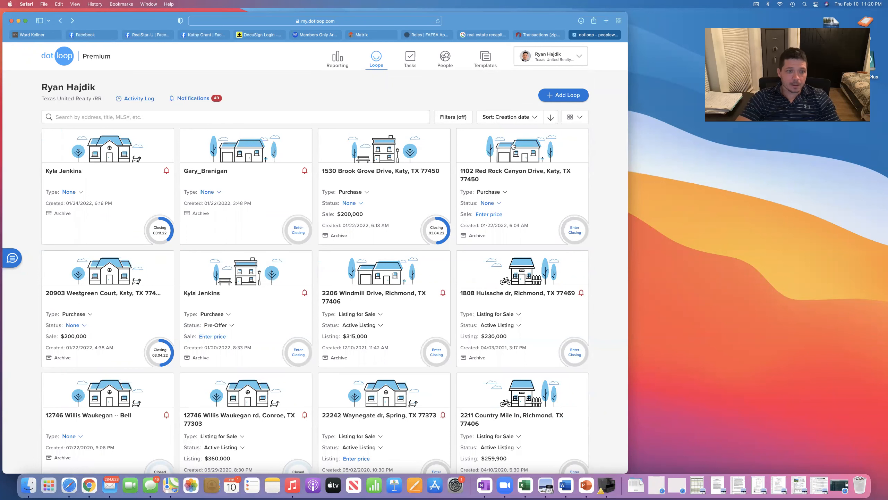
{"action": "left_click", "coordinate": [551, 101]}
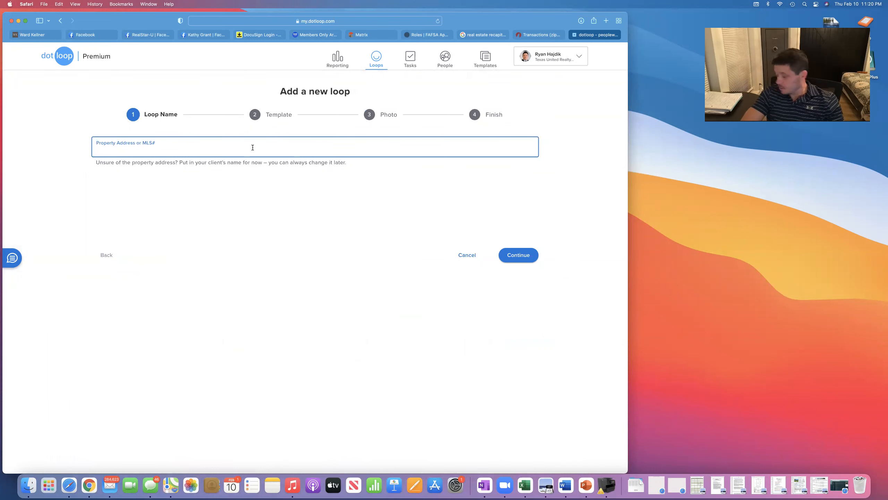
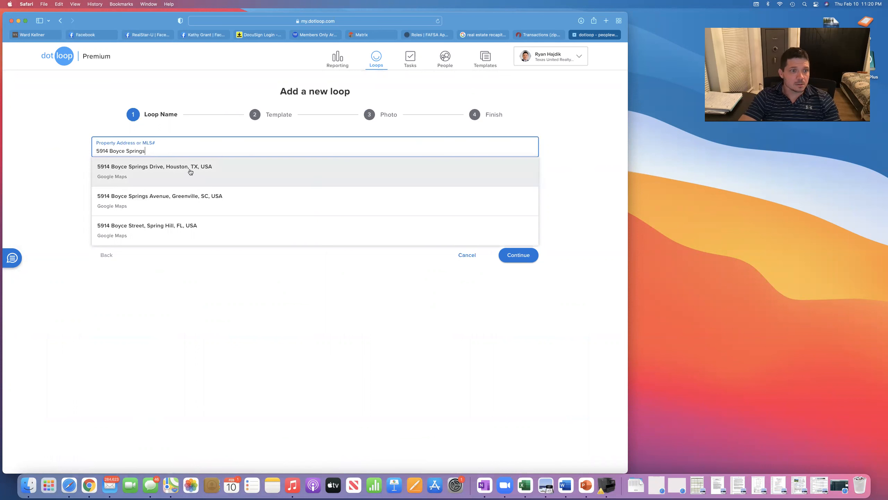
{"action": "left_click", "coordinate": [190, 171]}
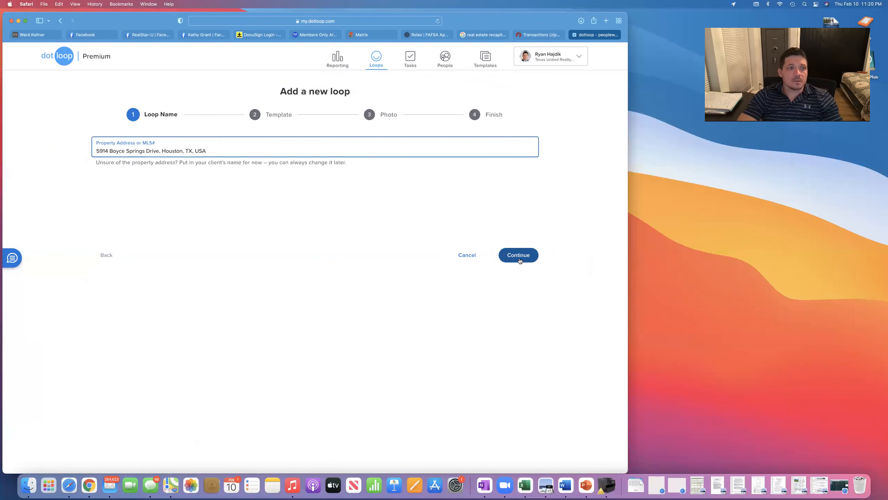
{"action": "scroll", "coordinate": [520, 261], "scroll_direction": "up", "scroll_amount": 5}
{"action": "scroll", "coordinate": [407, 211], "scroll_direction": "down", "scroll_amount": 5}
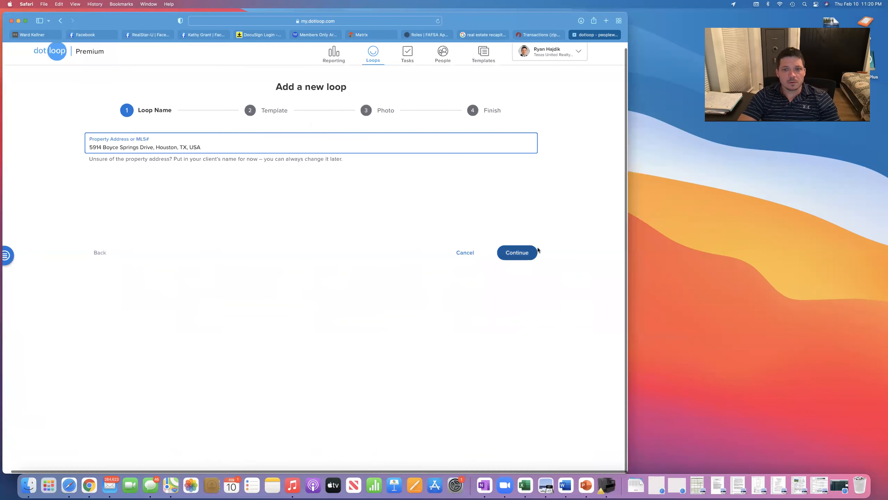
Give the loop the Listing Transaction: Representing the Seller template and finish without a photo.
{"action": "left_click", "coordinate": [525, 254]}
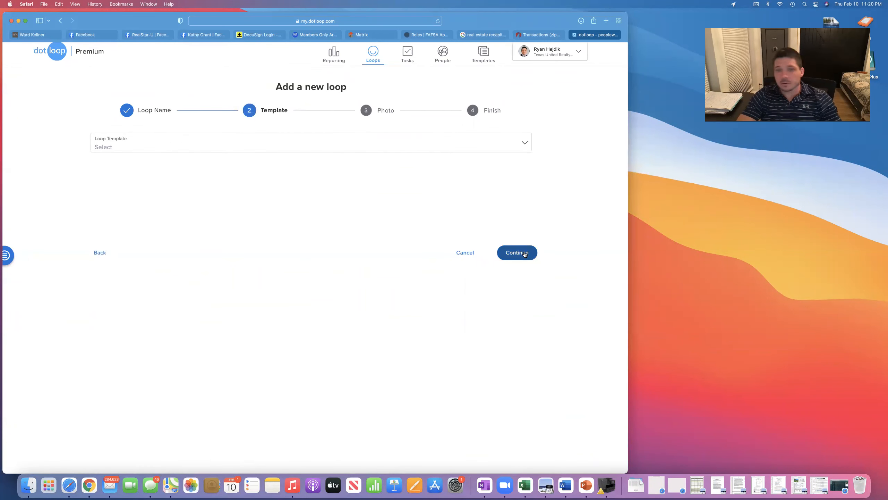
{"action": "left_click", "coordinate": [517, 259]}
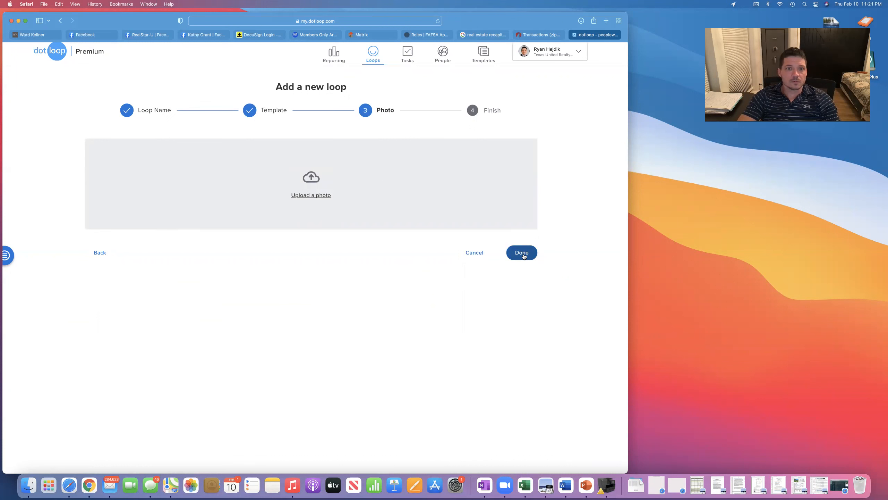
{"action": "left_click", "coordinate": [97, 254]}
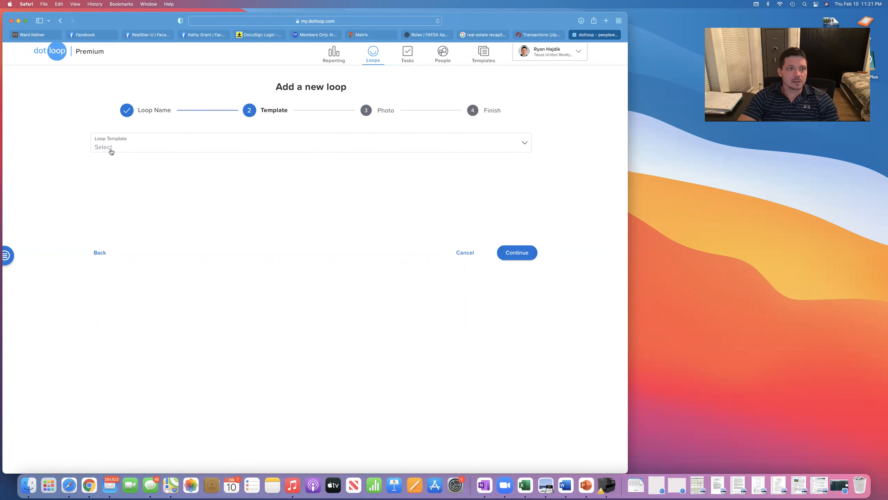
{"action": "left_click", "coordinate": [162, 147]}
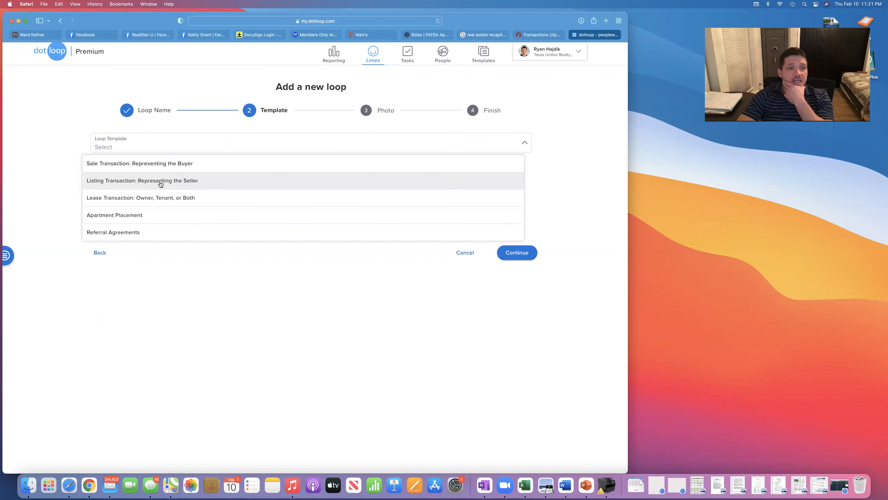
{"action": "left_click", "coordinate": [160, 184]}
{"action": "left_click", "coordinate": [515, 253]}
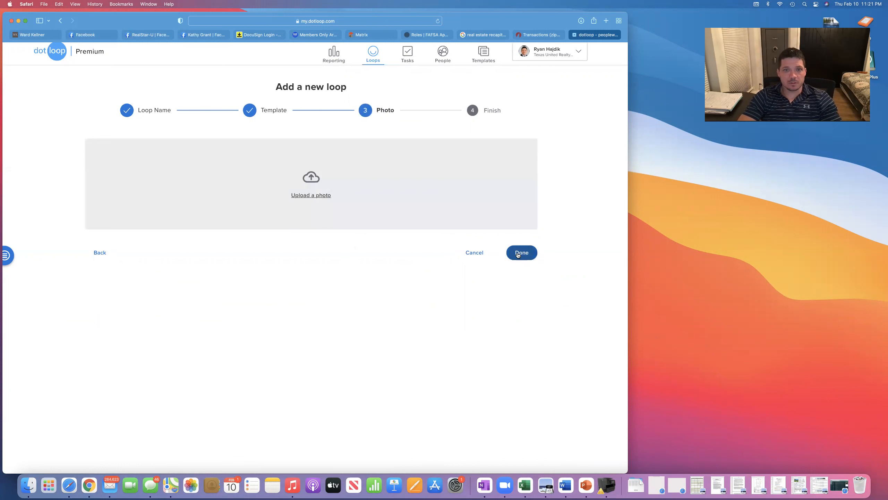
{"action": "left_click", "coordinate": [518, 254]}
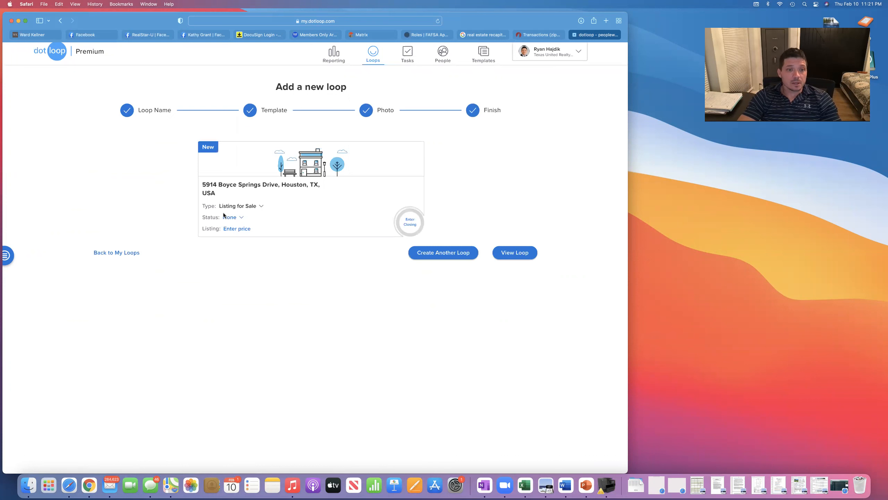
Open the new loop and review its Listing Docs forms, from DA Checklist to Coronavirus Addendum TXR 2520.
{"action": "left_click", "coordinate": [518, 253]}
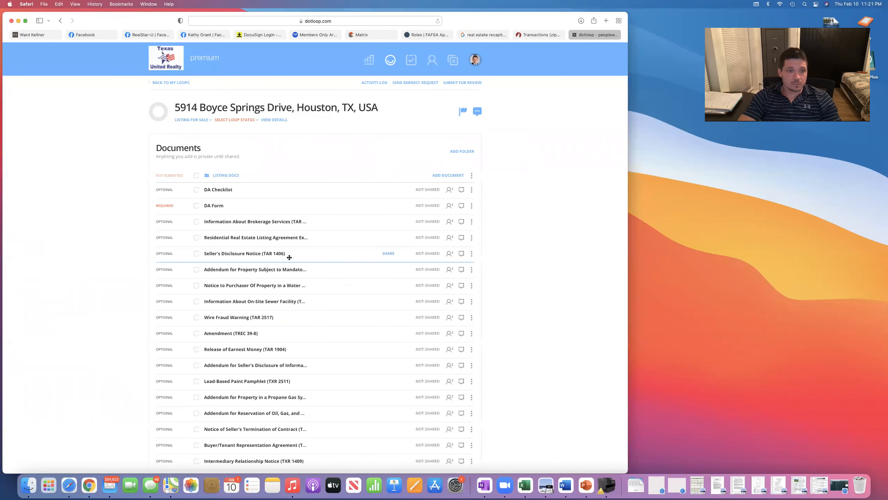
{"action": "scroll", "coordinate": [289, 257], "scroll_direction": "down", "scroll_amount": 6}
{"action": "scroll", "coordinate": [290, 257], "scroll_direction": "up", "scroll_amount": 3}
{"action": "scroll", "coordinate": [289, 258], "scroll_direction": "up", "scroll_amount": 4}
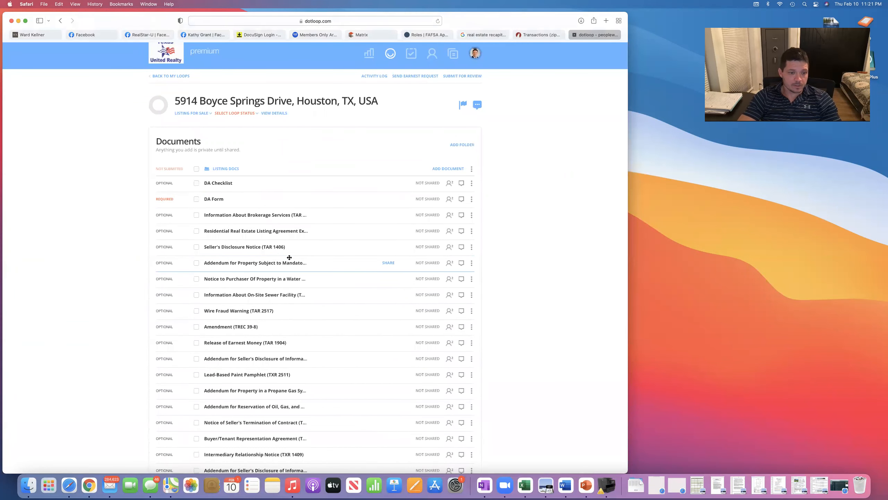
{"action": "scroll", "coordinate": [290, 258], "scroll_direction": "up", "scroll_amount": 1}
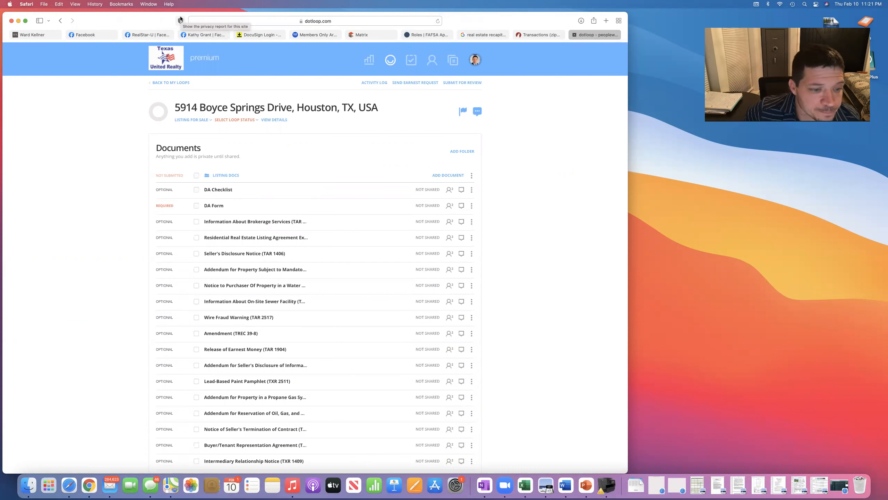
{"action": "scroll", "coordinate": [277, 119], "scroll_direction": "down", "scroll_amount": 10}
{"action": "scroll", "coordinate": [278, 127], "scroll_direction": "up", "scroll_amount": 3}
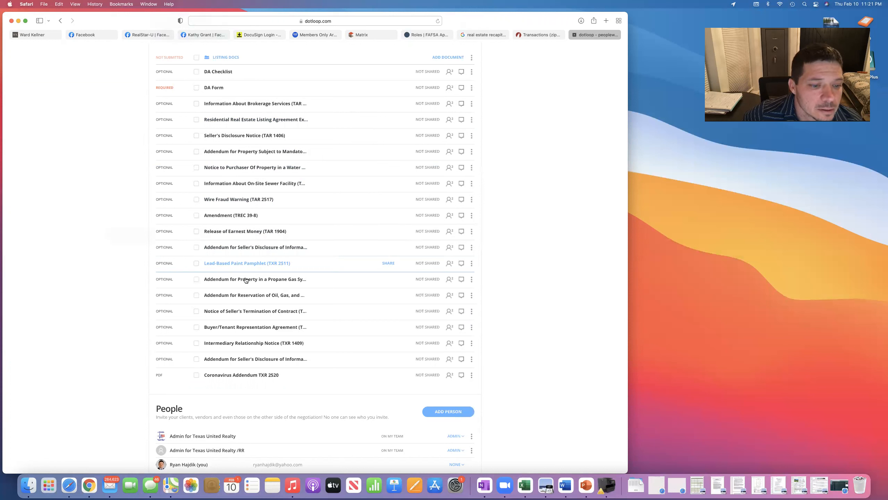
Open the TXR 1906 lead-based paint addendum, skip Autofill, and scroll through the blank form.
{"action": "left_click", "coordinate": [260, 357]}
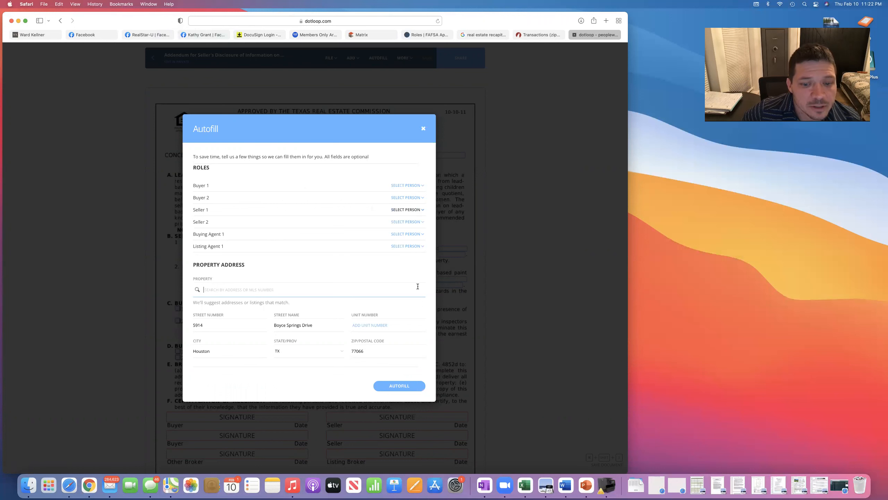
{"action": "left_click", "coordinate": [424, 130]}
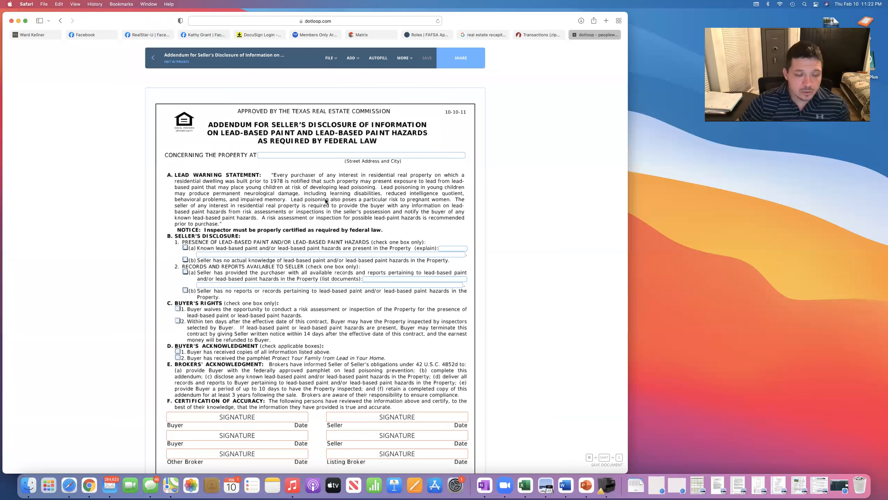
{"action": "scroll", "coordinate": [325, 201], "scroll_direction": "down", "scroll_amount": 5}
{"action": "scroll", "coordinate": [325, 201], "scroll_direction": "down", "scroll_amount": 3}
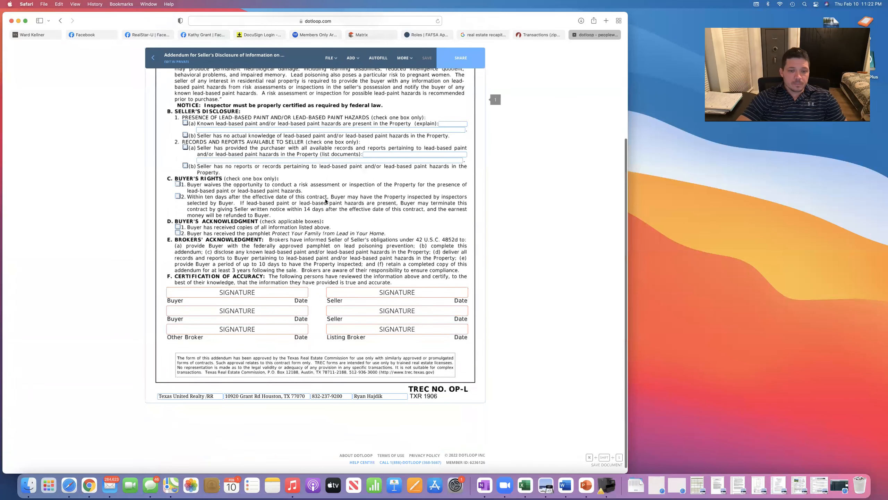
{"action": "scroll", "coordinate": [325, 201], "scroll_direction": "down", "scroll_amount": 1}
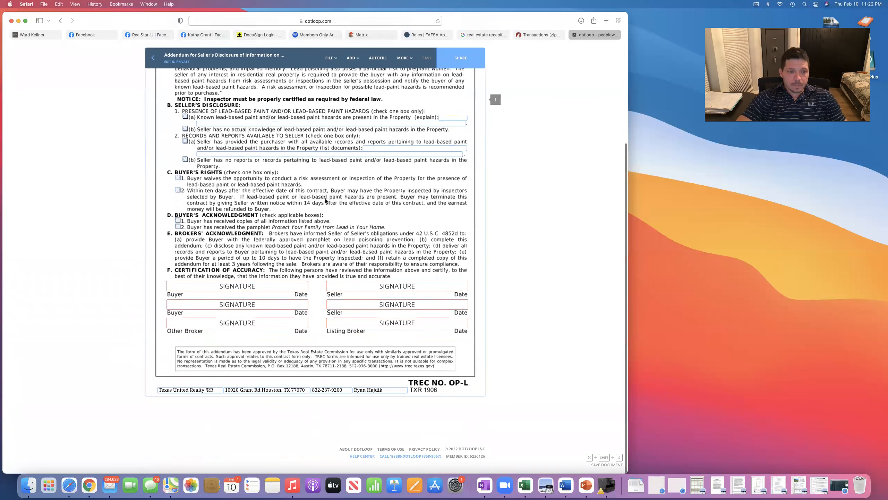
{"action": "scroll", "coordinate": [325, 201], "scroll_direction": "up", "scroll_amount": 4}
{"action": "scroll", "coordinate": [325, 201], "scroll_direction": "up", "scroll_amount": 3}
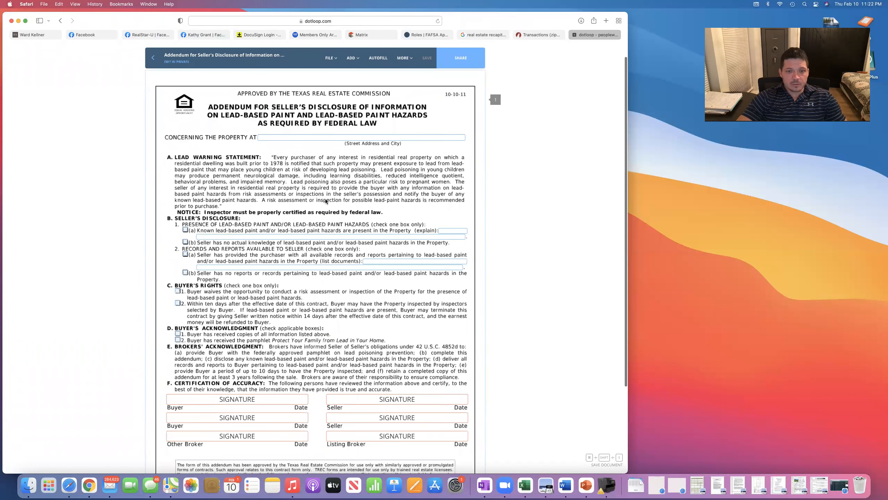
{"action": "scroll", "coordinate": [356, 280], "scroll_direction": "down", "scroll_amount": 5}
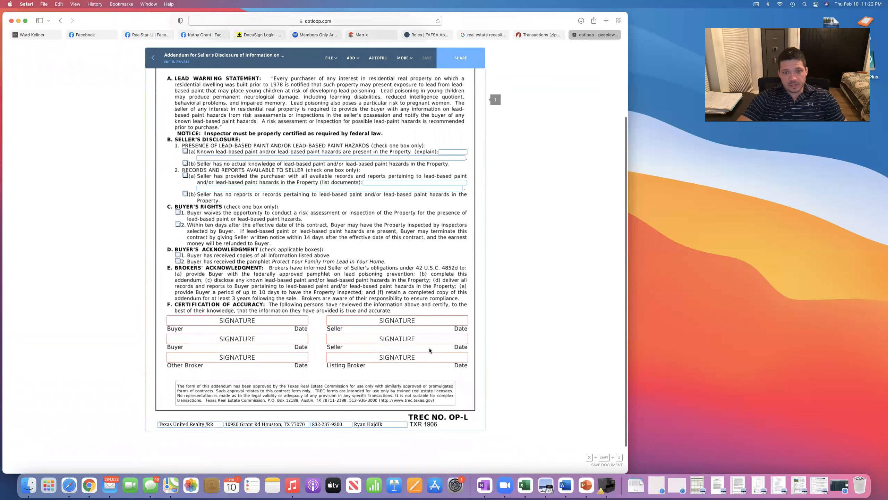
{"action": "scroll", "coordinate": [363, 224], "scroll_direction": "up", "scroll_amount": 6}
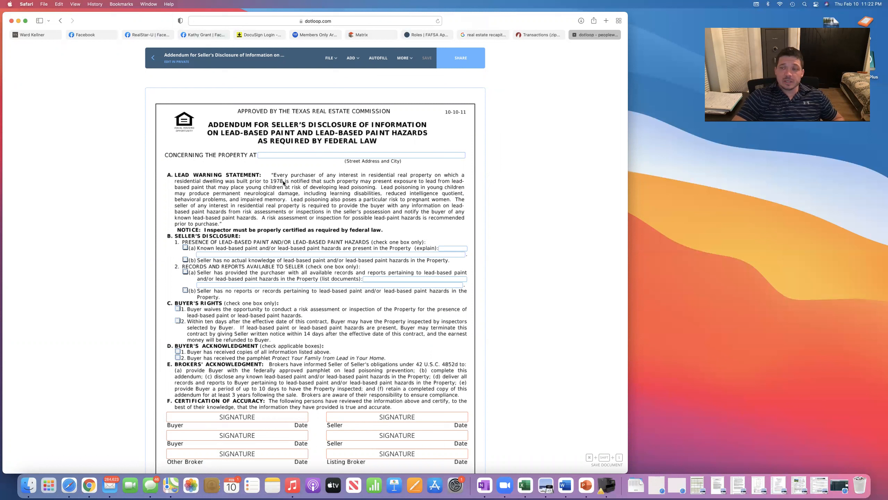
Close the lead-based paint addendum and scroll through the loop's Listing Docs list.
{"action": "left_click", "coordinate": [153, 57]}
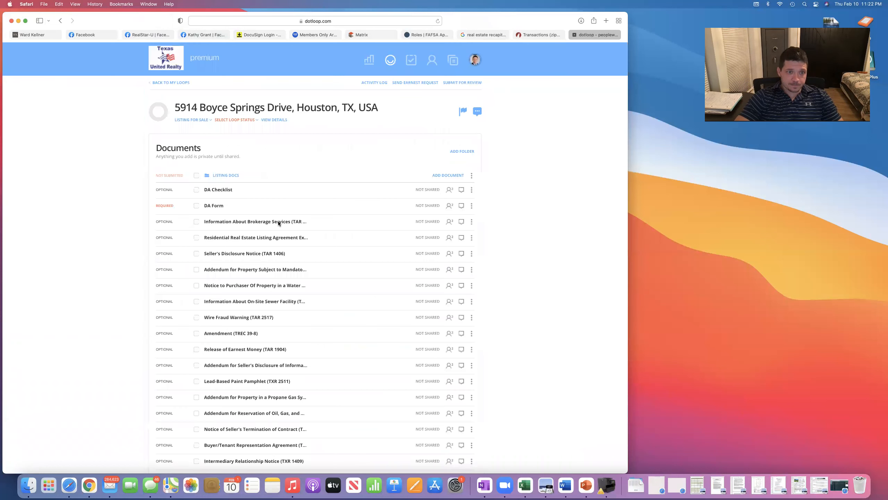
{"action": "scroll", "coordinate": [298, 242], "scroll_direction": "down", "scroll_amount": 2}
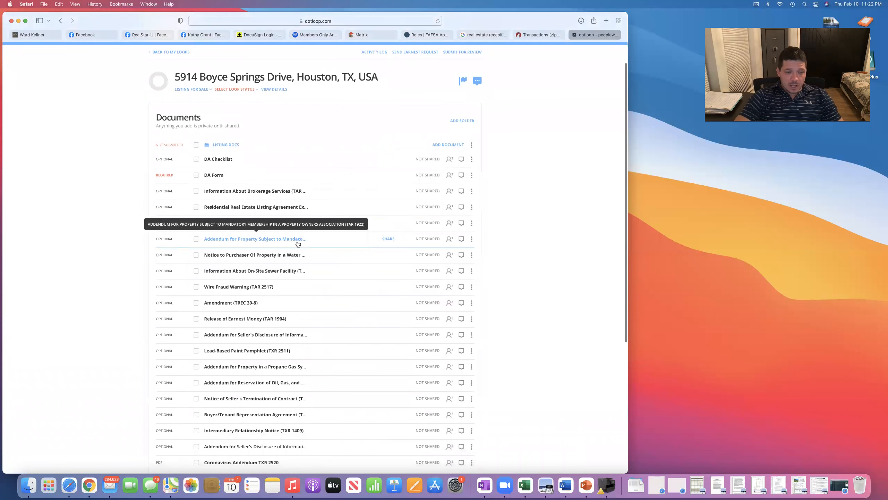
{"action": "scroll", "coordinate": [297, 244], "scroll_direction": "down", "scroll_amount": 3}
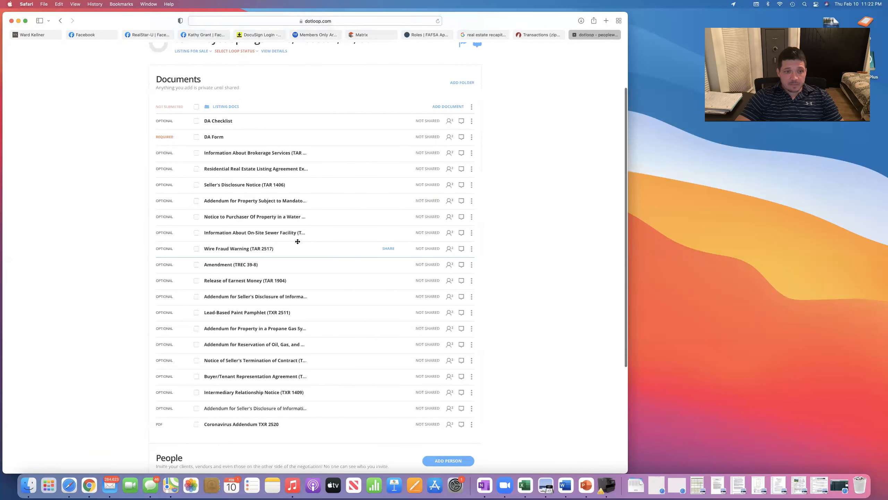
{"action": "scroll", "coordinate": [297, 242], "scroll_direction": "down", "scroll_amount": 2}
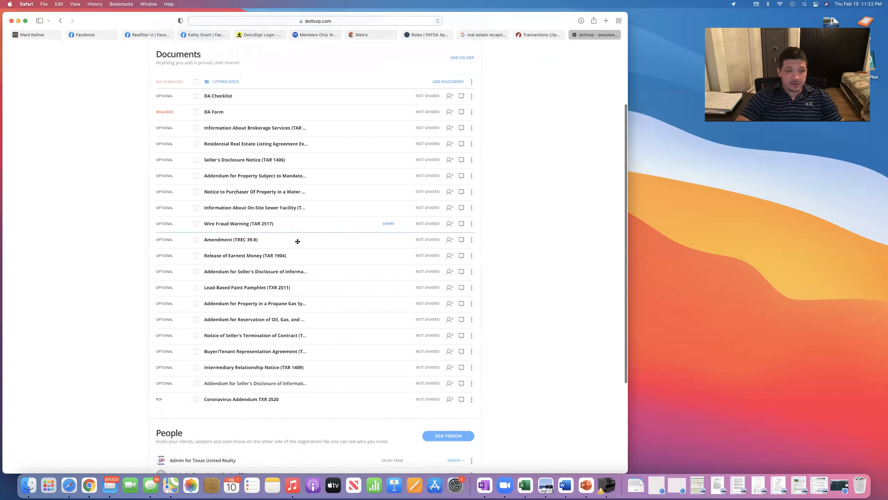
{"action": "scroll", "coordinate": [298, 242], "scroll_direction": "down", "scroll_amount": 1}
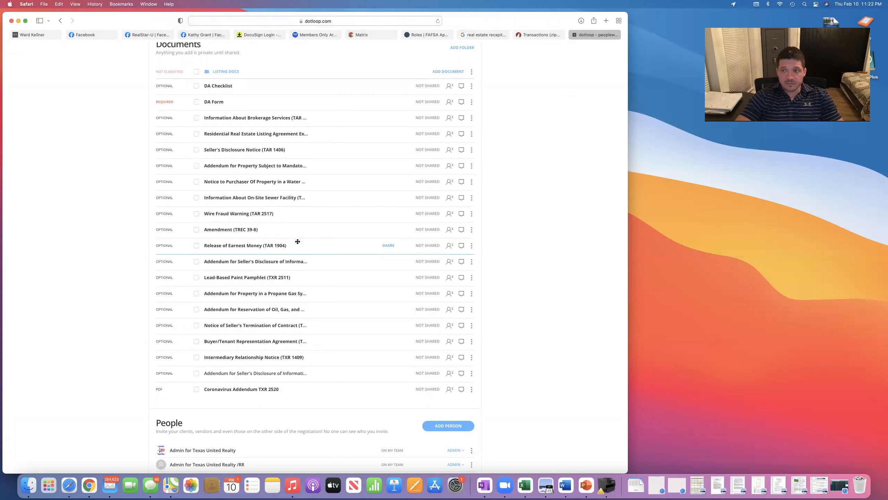
{"action": "scroll", "coordinate": [297, 241], "scroll_direction": "down", "scroll_amount": 1}
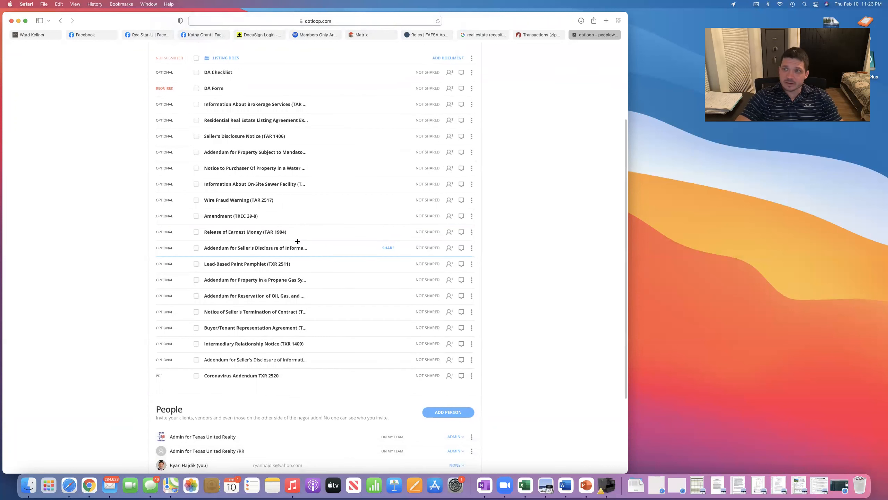
{"action": "scroll", "coordinate": [298, 241], "scroll_direction": "down", "scroll_amount": 1}
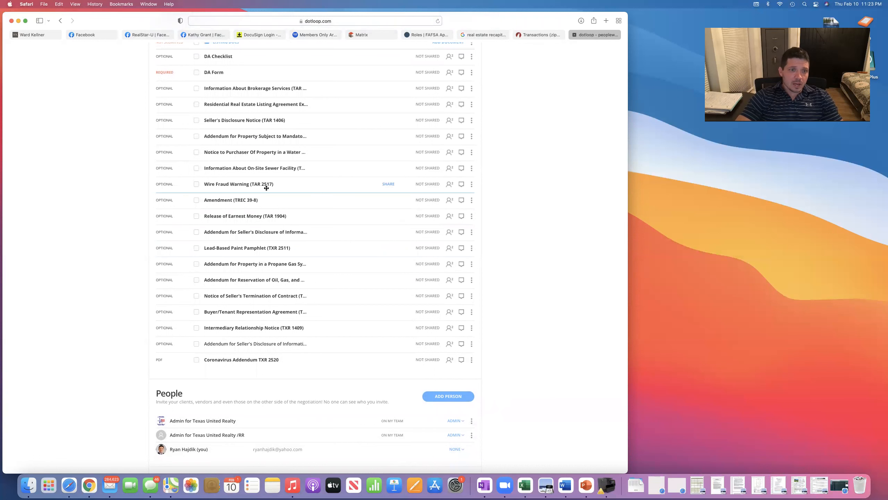
{"action": "scroll", "coordinate": [266, 188], "scroll_direction": "up", "scroll_amount": 3}
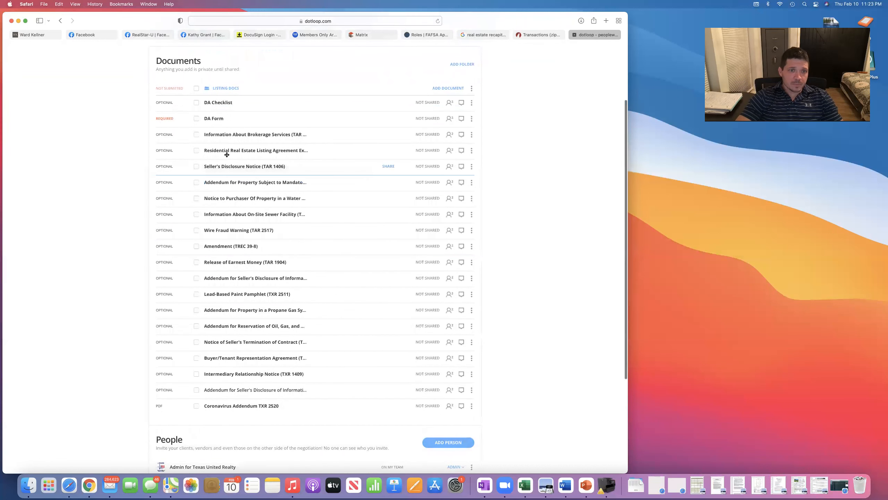
Check Information About Brokerage Services, the Notice to Purchaser and the Seller's Disclosure addendum.
{"action": "left_click", "coordinate": [197, 135]}
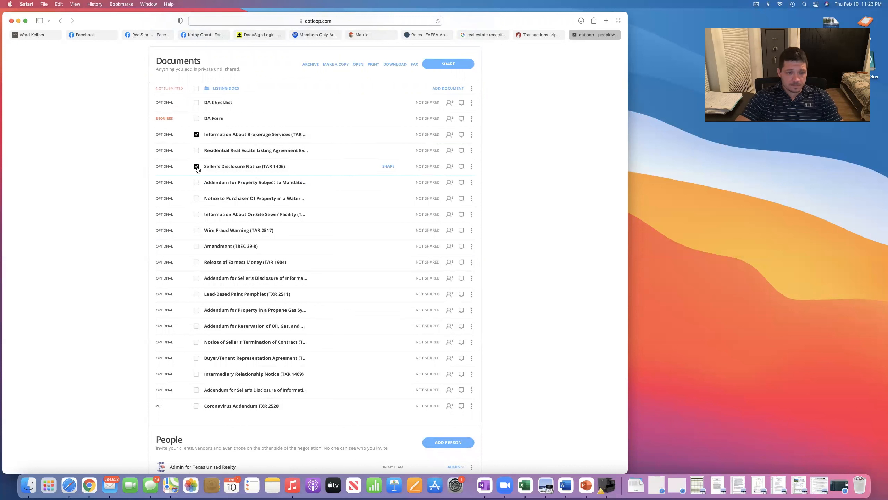
{"action": "left_click", "coordinate": [197, 199]}
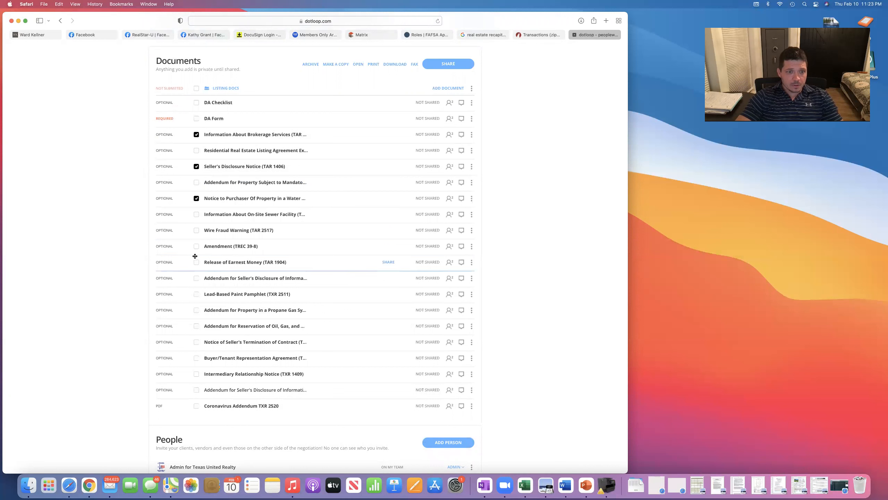
{"action": "scroll", "coordinate": [215, 261], "scroll_direction": "down", "scroll_amount": 2}
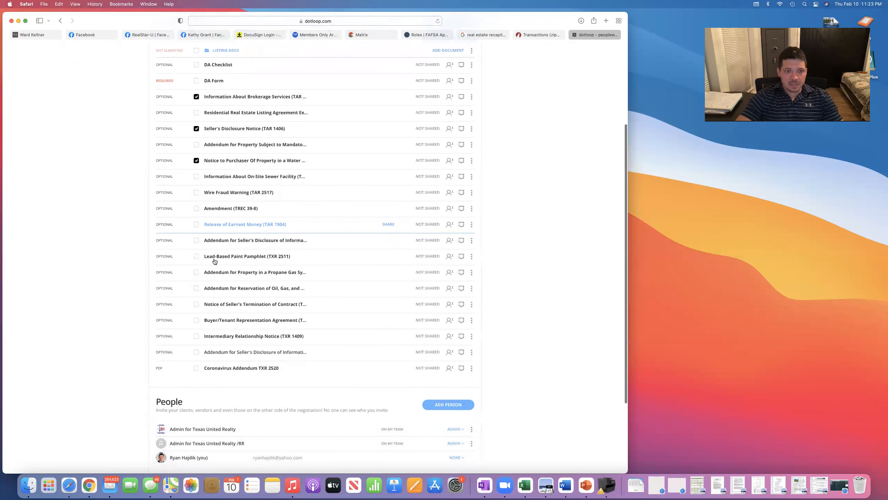
{"action": "scroll", "coordinate": [215, 262], "scroll_direction": "down", "scroll_amount": 2}
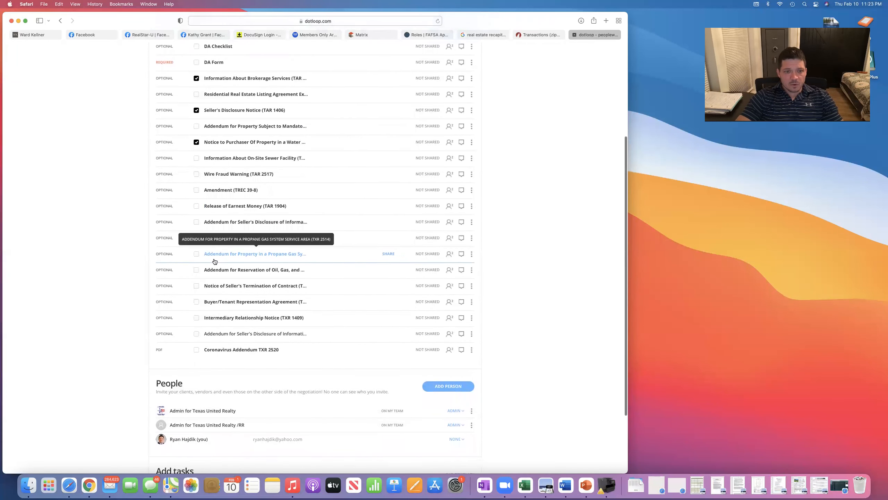
{"action": "scroll", "coordinate": [214, 258], "scroll_direction": "down", "scroll_amount": 2}
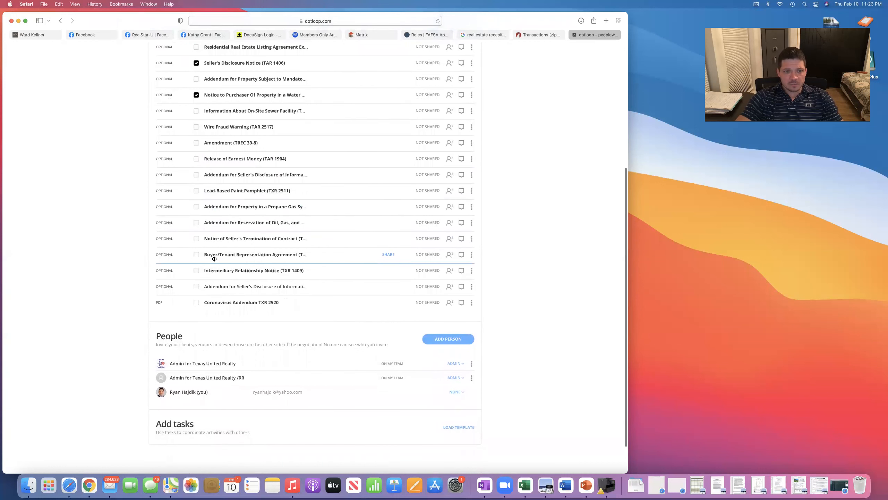
{"action": "scroll", "coordinate": [214, 258], "scroll_direction": "down", "scroll_amount": 1}
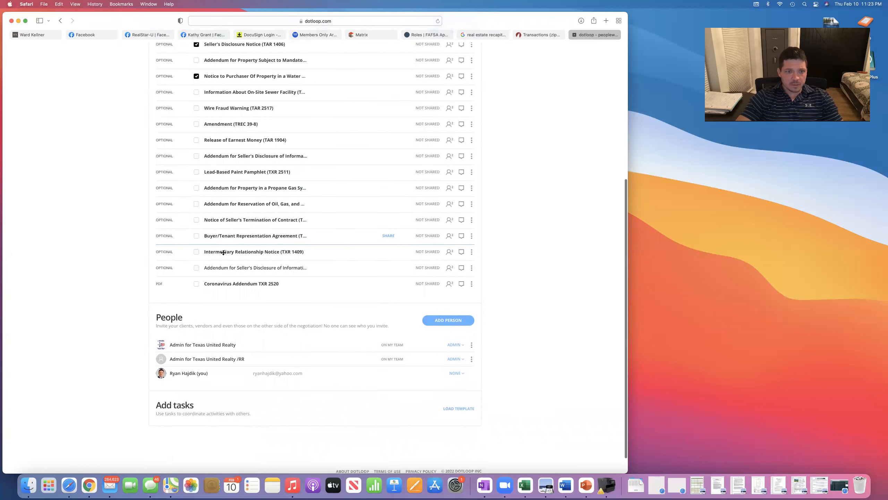
{"action": "scroll", "coordinate": [223, 251], "scroll_direction": "down", "scroll_amount": 1}
{"action": "scroll", "coordinate": [217, 221], "scroll_direction": "up", "scroll_amount": 1}
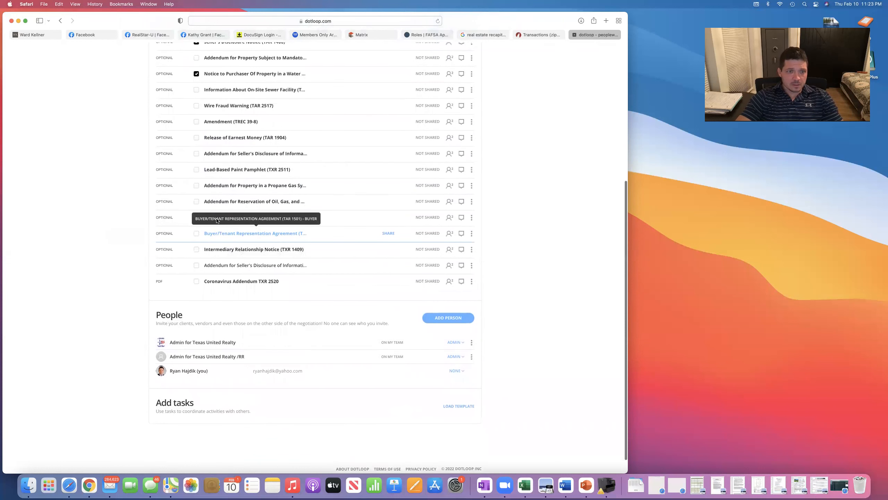
{"action": "left_click", "coordinate": [197, 266]}
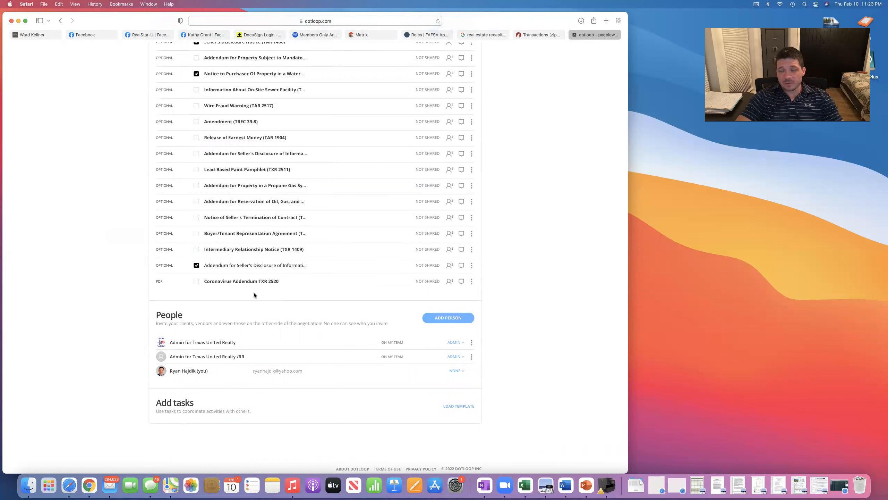
{"action": "scroll", "coordinate": [254, 295], "scroll_direction": "up", "scroll_amount": 4}
{"action": "scroll", "coordinate": [254, 293], "scroll_direction": "up", "scroll_amount": 5}
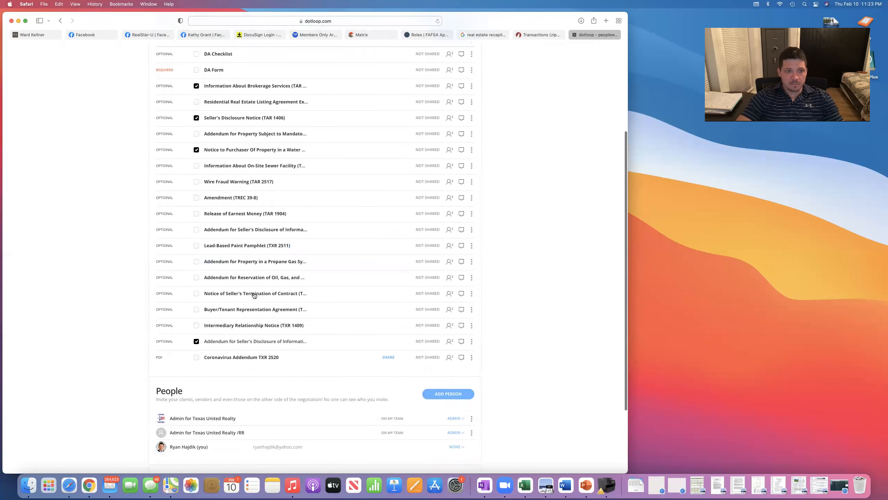
{"action": "scroll", "coordinate": [254, 293], "scroll_direction": "up", "scroll_amount": 1}
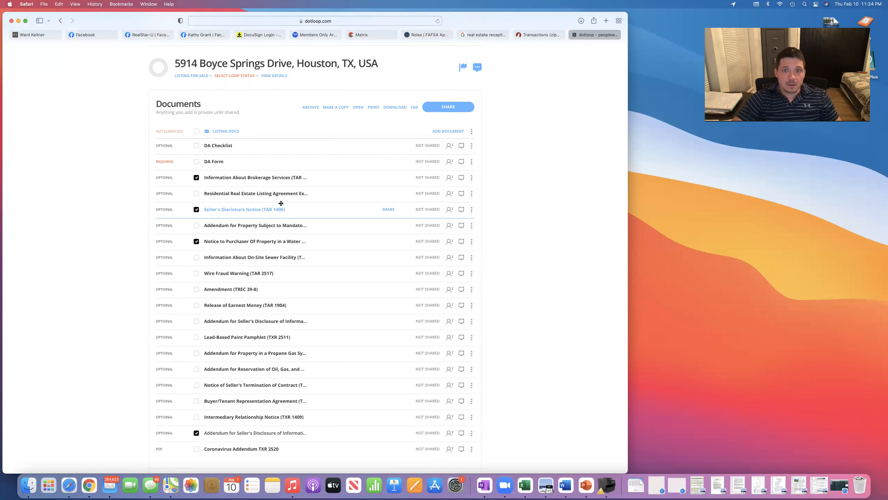
Combine the checked documents into one PDF and open Multiple Documents-2.pdf in Preview.
{"action": "scroll", "coordinate": [359, 181], "scroll_direction": "down", "scroll_amount": 5}
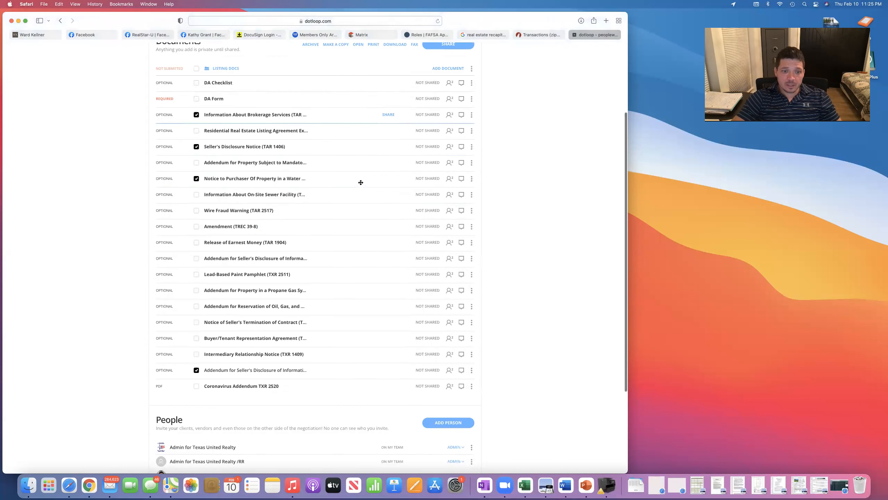
{"action": "scroll", "coordinate": [362, 183], "scroll_direction": "up", "scroll_amount": 10}
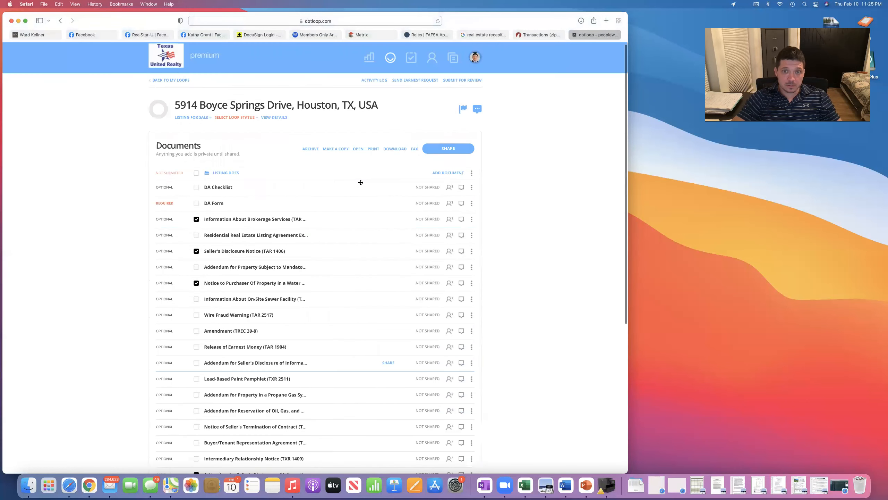
{"action": "left_click", "coordinate": [373, 152]}
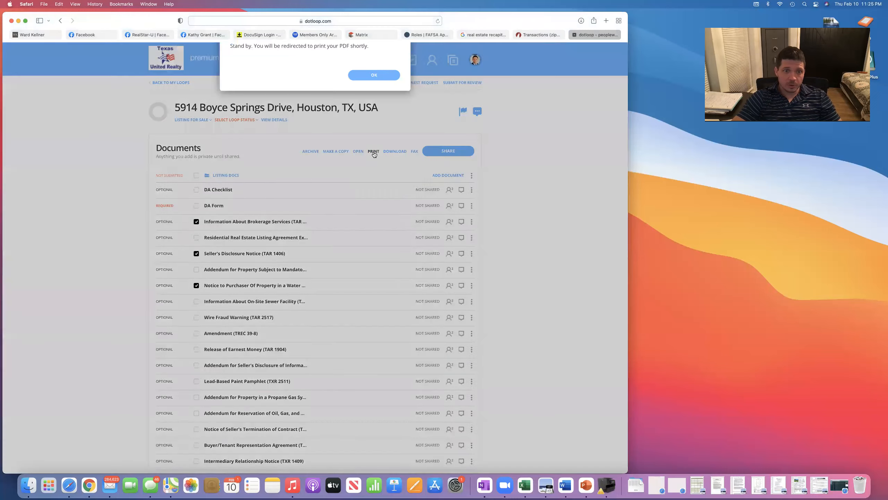
{"action": "left_click", "coordinate": [369, 285]}
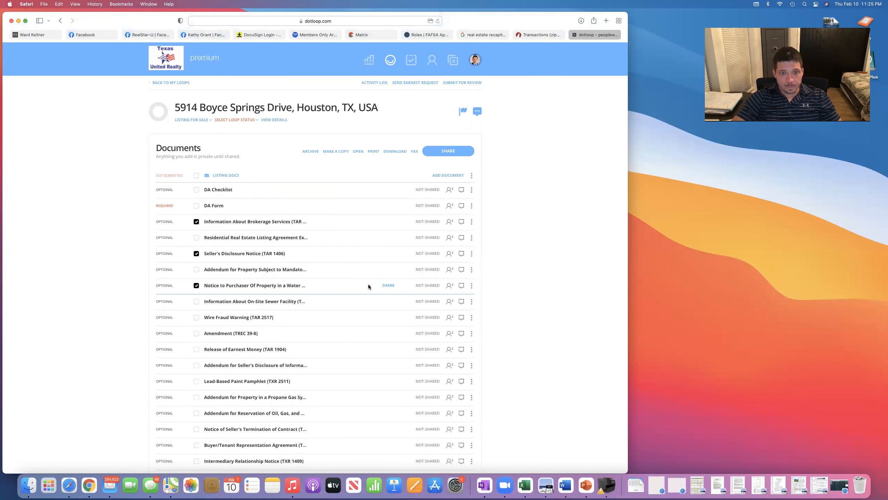
{"action": "left_click_drag", "start_coordinate": [368, 285], "coordinate": [354, 116]}
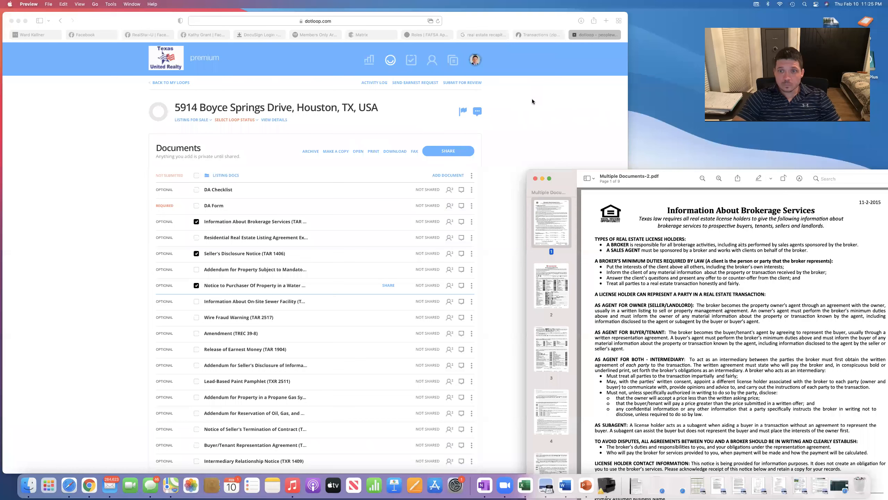
Print all pages of Multiple Documents-2.pdf in black and white on the HP Officejet Pro 8620.
{"action": "left_click_drag", "start_coordinate": [671, 182], "coordinate": [574, 65]}
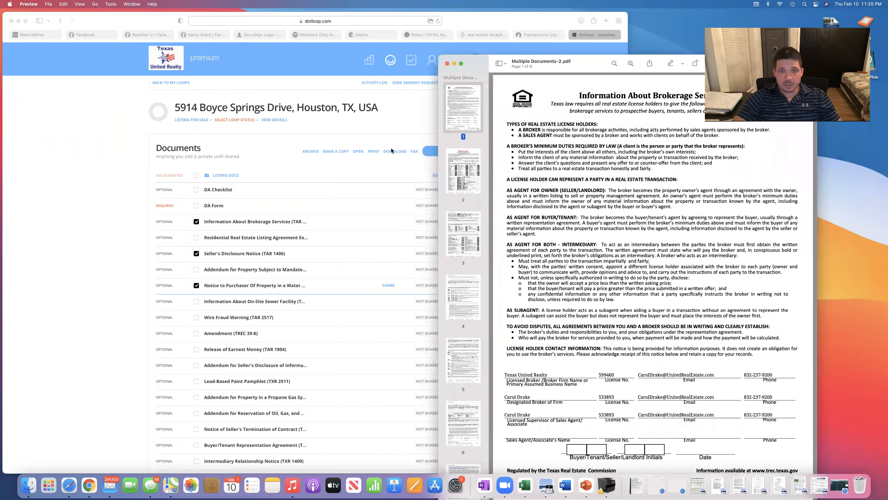
{"action": "left_click_drag", "start_coordinate": [518, 75], "coordinate": [461, 69]}
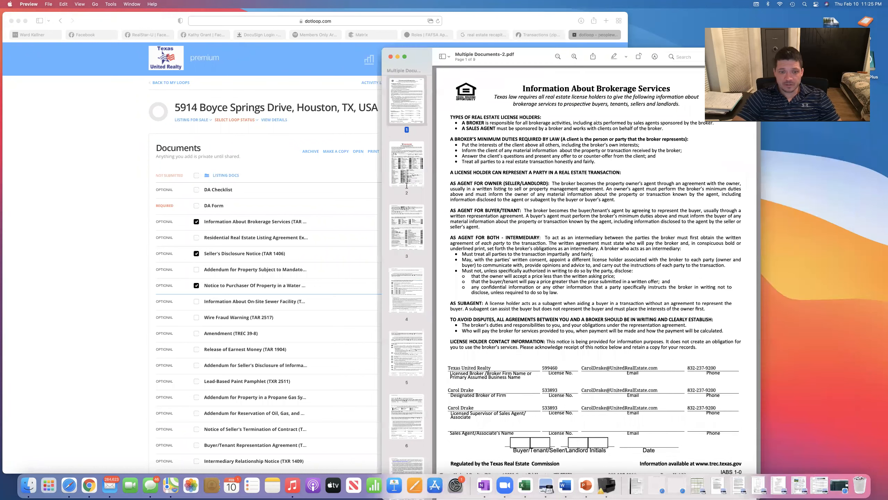
{"action": "scroll", "coordinate": [407, 186], "scroll_direction": "down", "scroll_amount": 2}
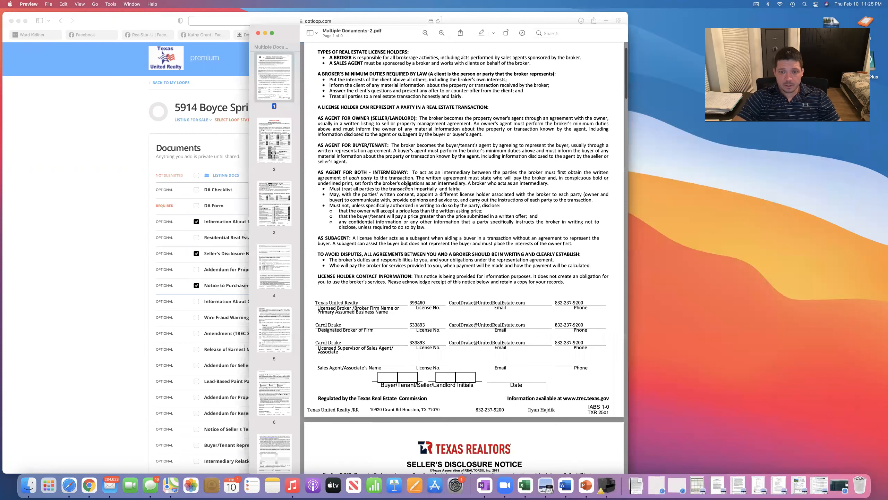
{"action": "scroll", "coordinate": [407, 185], "scroll_direction": "down", "scroll_amount": 10}
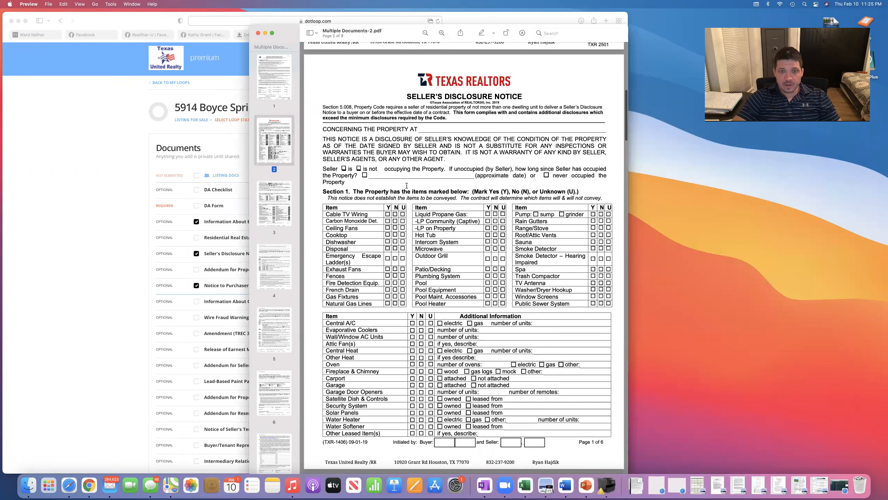
{"action": "scroll", "coordinate": [407, 185], "scroll_direction": "down", "scroll_amount": 15}
{"action": "scroll", "coordinate": [407, 186], "scroll_direction": "up", "scroll_amount": 20}
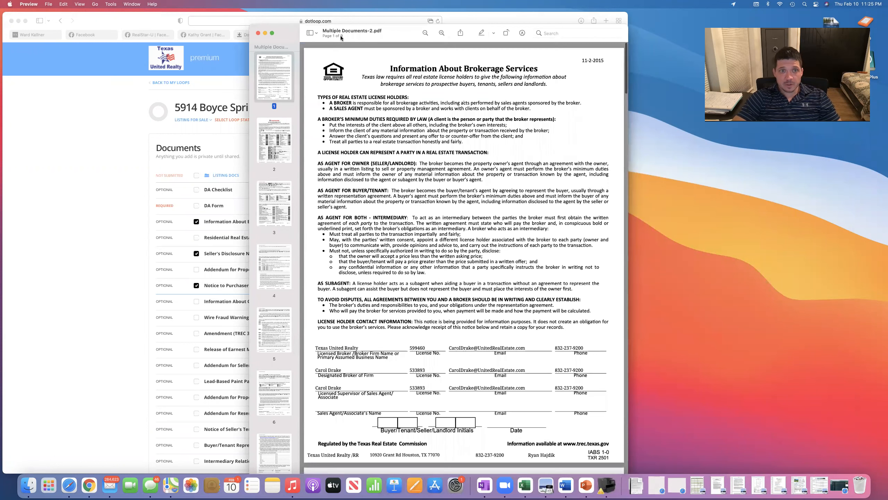
{"action": "left_click", "coordinate": [49, 4]}
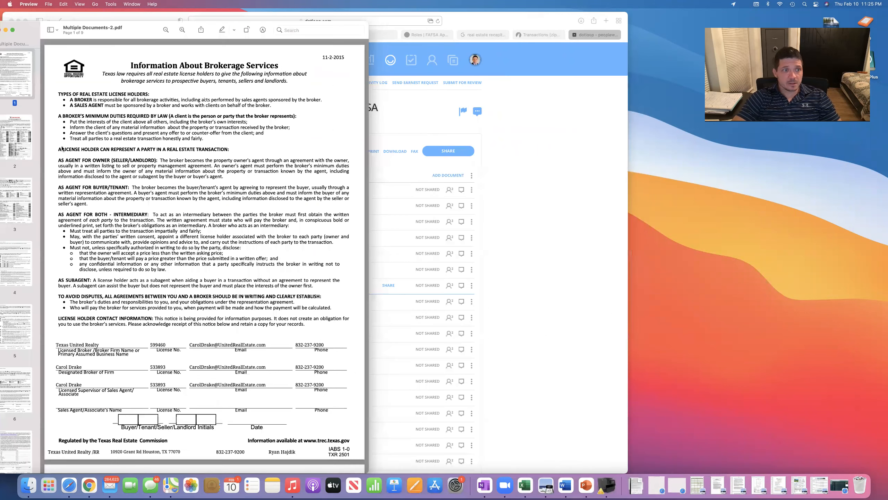
{"action": "left_click", "coordinate": [186, 171]}
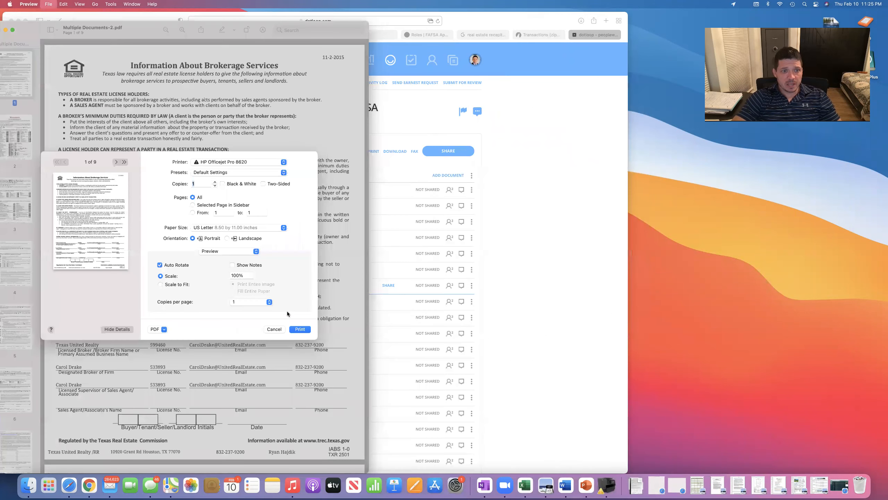
{"action": "left_click", "coordinate": [299, 330]}
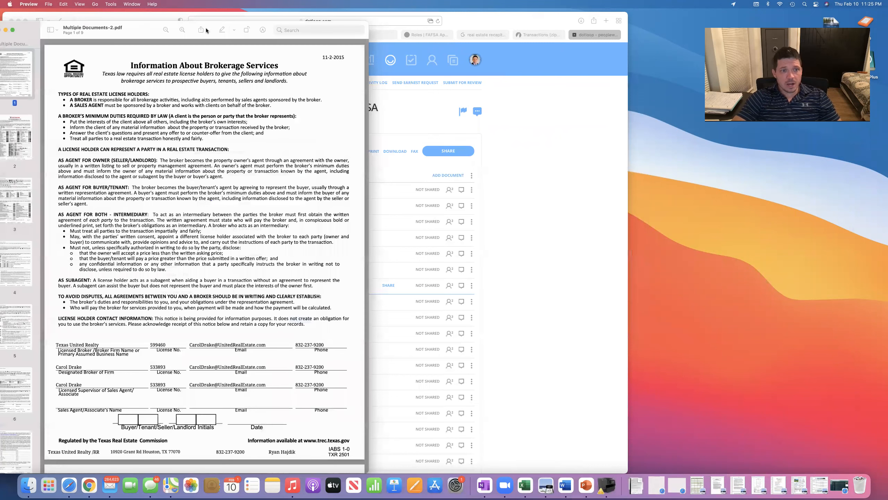
{"action": "left_click_drag", "start_coordinate": [69, 27], "coordinate": [212, 27]}
Scroll through the nine-page combined PDF to the Seller's Disclosure Notice on page 2.
{"action": "scroll", "coordinate": [260, 139], "scroll_direction": "down", "scroll_amount": 10}
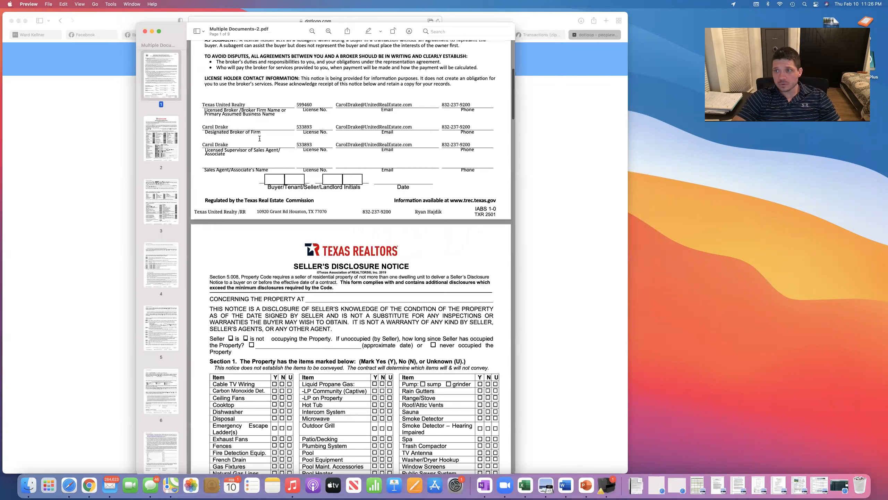
{"action": "scroll", "coordinate": [259, 138], "scroll_direction": "down", "scroll_amount": 14}
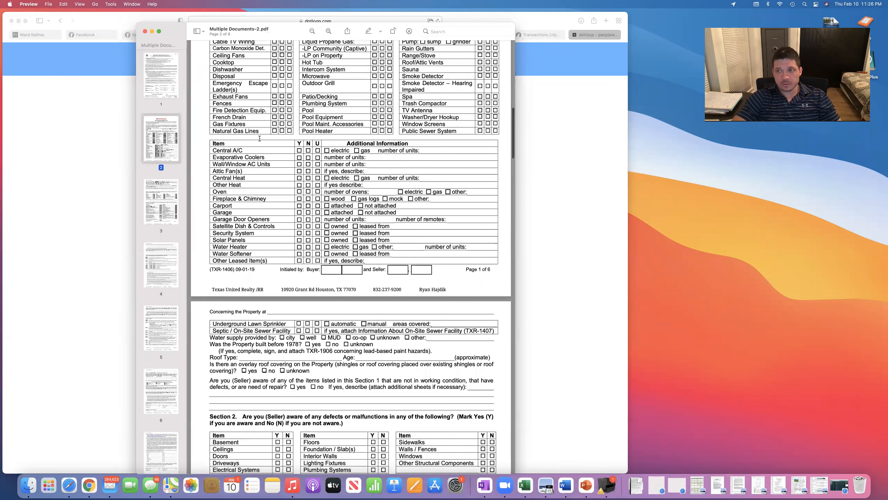
{"action": "scroll", "coordinate": [259, 138], "scroll_direction": "down", "scroll_amount": 8}
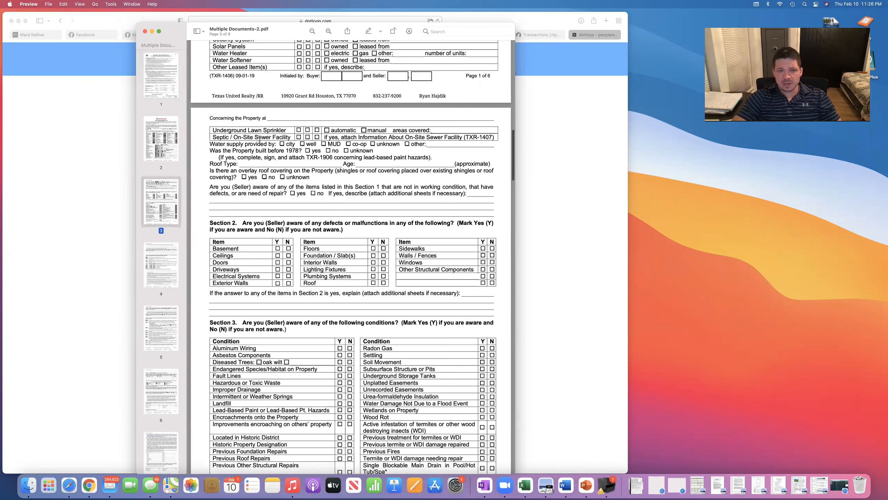
{"action": "scroll", "coordinate": [260, 138], "scroll_direction": "down", "scroll_amount": 8}
{"action": "scroll", "coordinate": [278, 137], "scroll_direction": "up", "scroll_amount": 4}
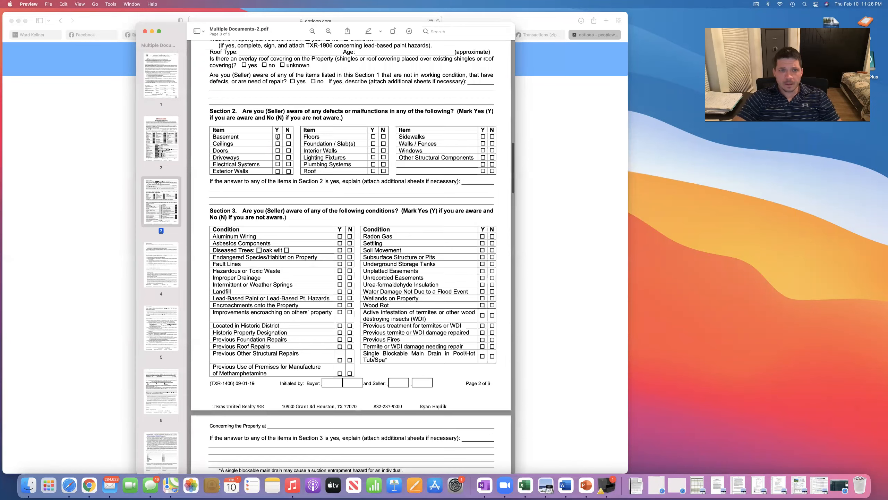
{"action": "scroll", "coordinate": [310, 172], "scroll_direction": "down", "scroll_amount": 1}
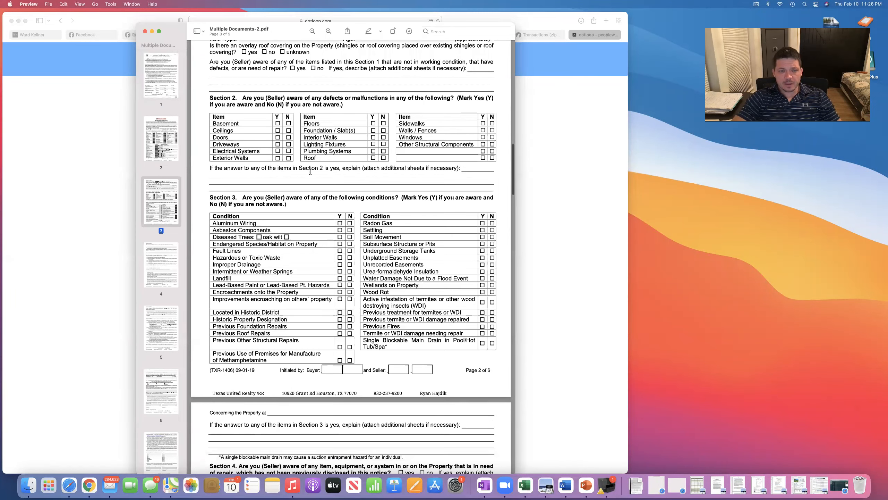
{"action": "scroll", "coordinate": [310, 172], "scroll_direction": "up", "scroll_amount": 10}
{"action": "scroll", "coordinate": [310, 172], "scroll_direction": "up", "scroll_amount": 12}
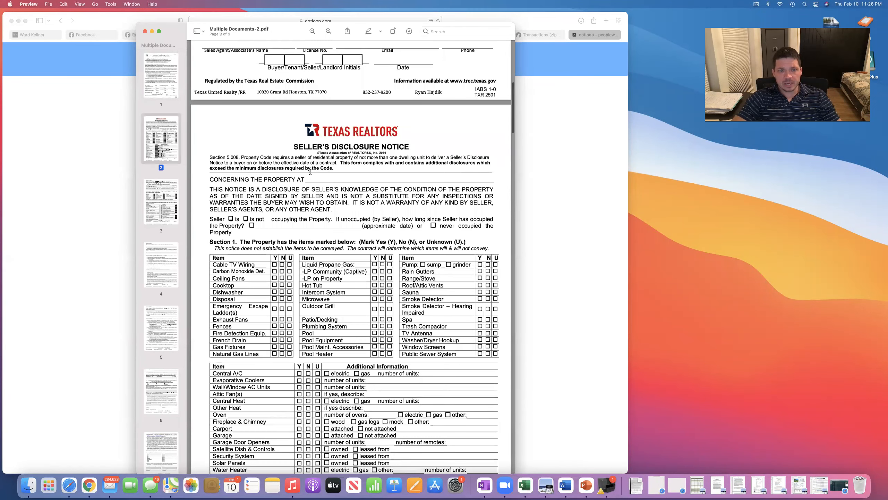
{"action": "scroll", "coordinate": [300, 160], "scroll_direction": "down", "scroll_amount": 6}
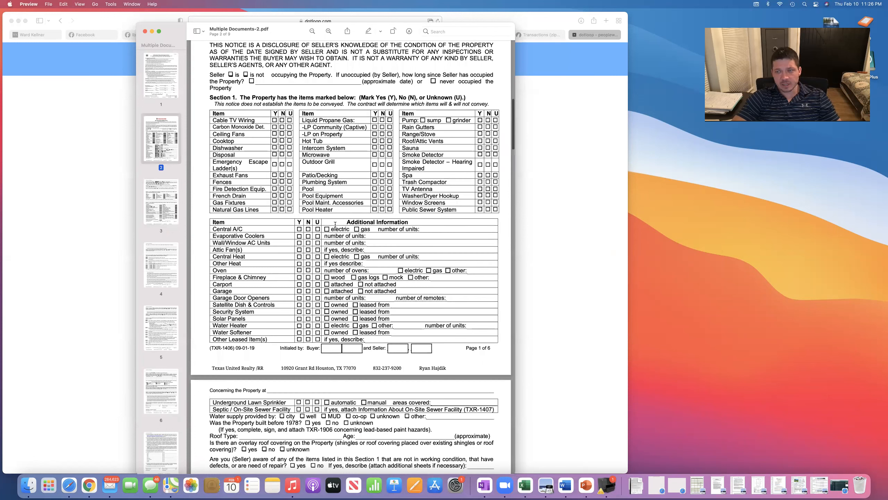
{"action": "scroll", "coordinate": [334, 223], "scroll_direction": "down", "scroll_amount": 1}
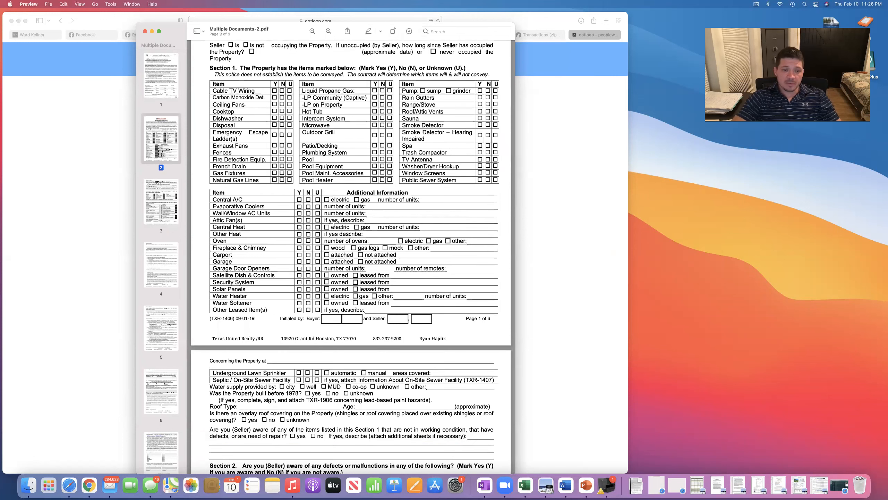
{"action": "scroll", "coordinate": [334, 224], "scroll_direction": "down", "scroll_amount": 3}
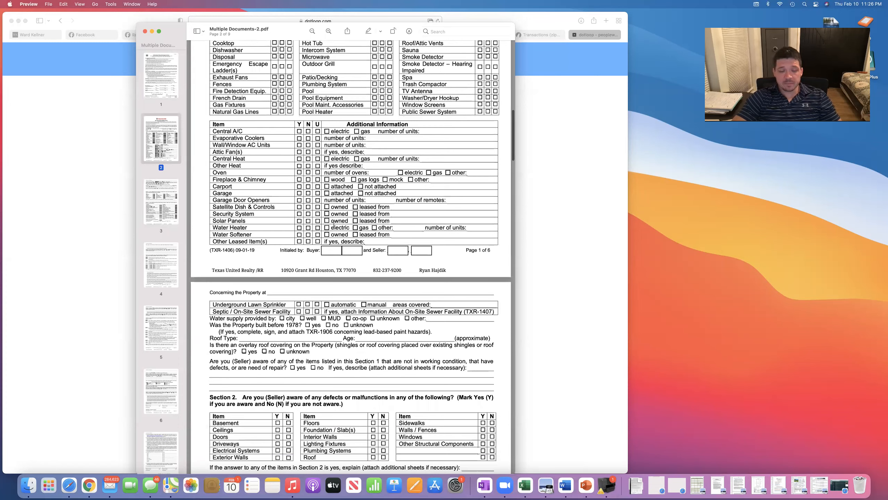
{"action": "scroll", "coordinate": [335, 223], "scroll_direction": "down", "scroll_amount": 10}
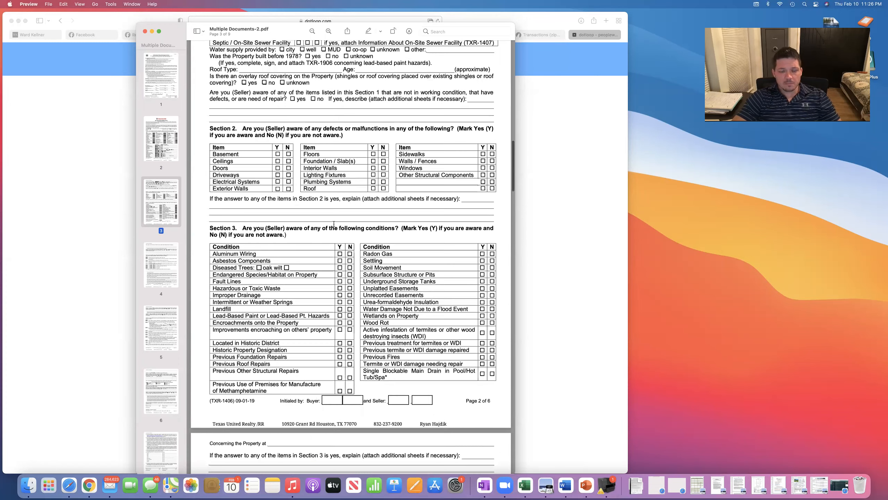
{"action": "scroll", "coordinate": [335, 224], "scroll_direction": "down", "scroll_amount": 15}
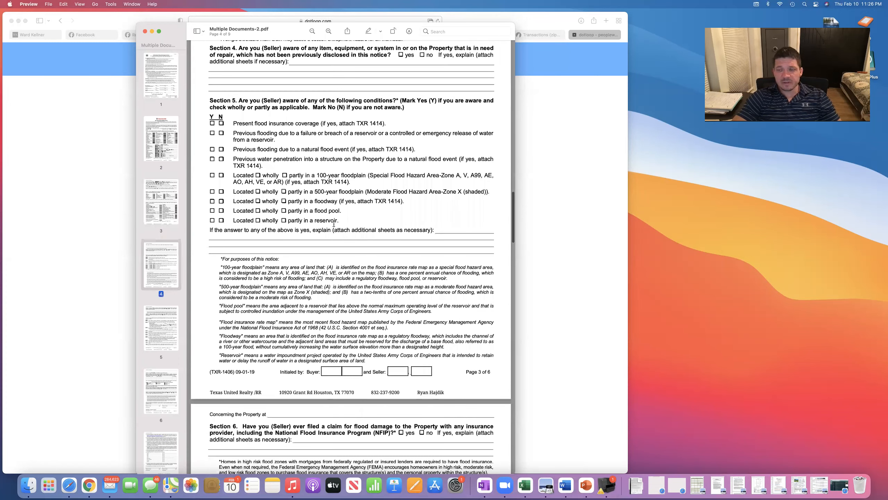
{"action": "scroll", "coordinate": [334, 224], "scroll_direction": "down", "scroll_amount": 8}
{"action": "scroll", "coordinate": [334, 224], "scroll_direction": "down", "scroll_amount": 10}
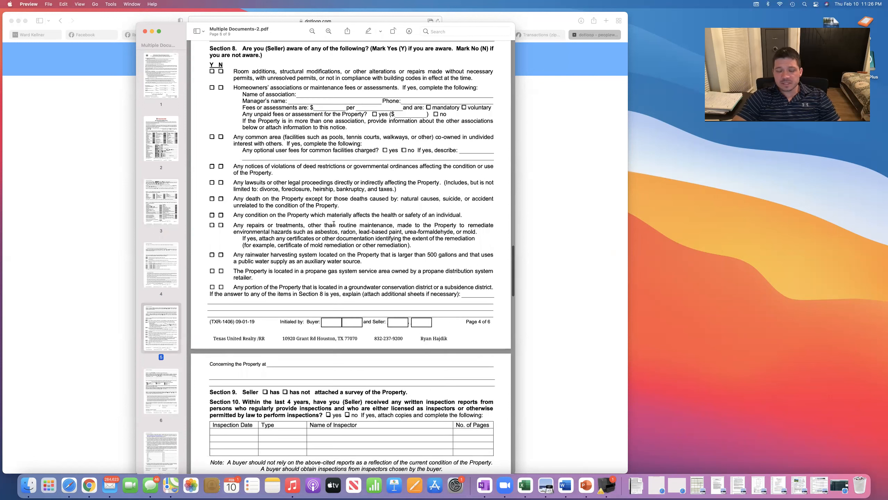
{"action": "scroll", "coordinate": [335, 224], "scroll_direction": "down", "scroll_amount": 12}
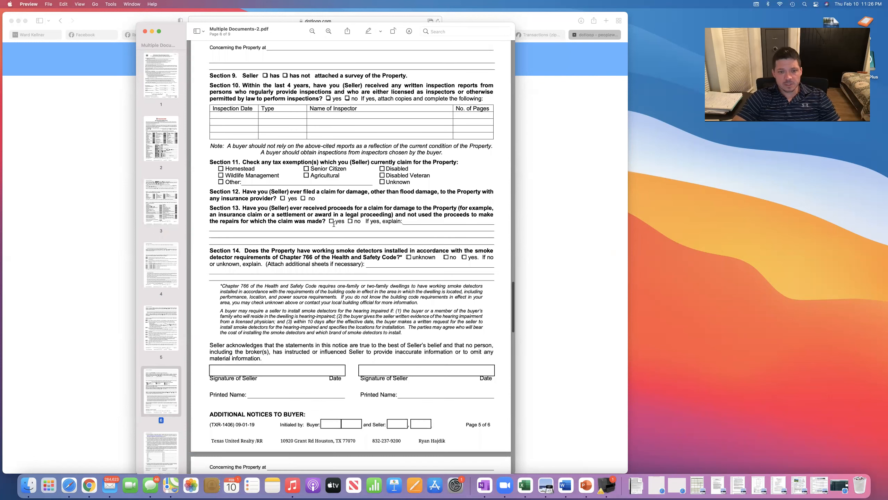
{"action": "scroll", "coordinate": [335, 224], "scroll_direction": "down", "scroll_amount": 12}
{"action": "scroll", "coordinate": [334, 224], "scroll_direction": "down", "scroll_amount": 3}
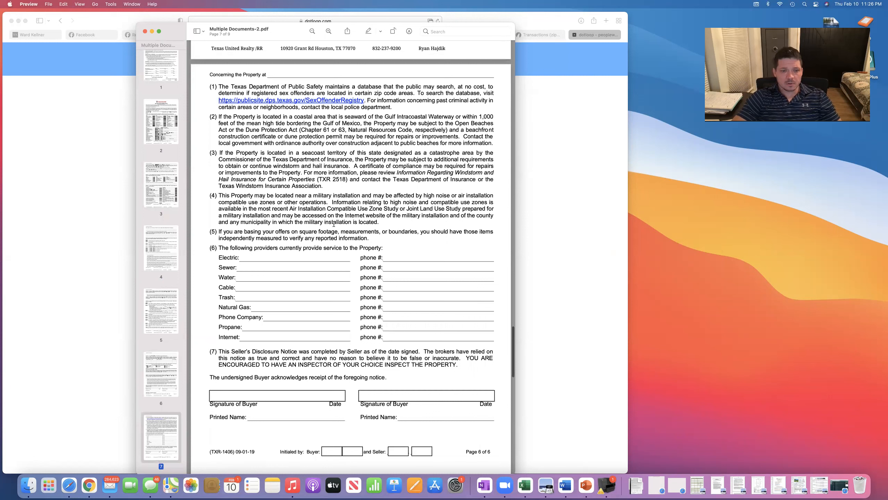
{"action": "scroll", "coordinate": [334, 224], "scroll_direction": "down", "scroll_amount": 20}
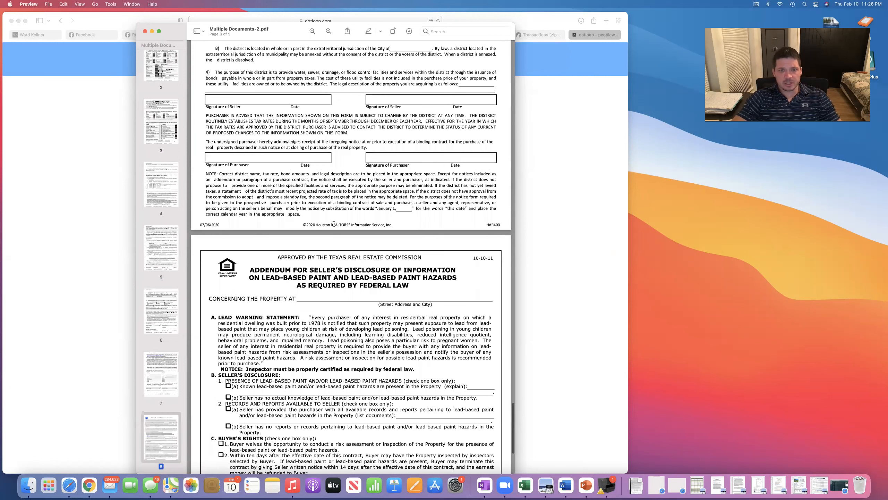
{"action": "scroll", "coordinate": [334, 223], "scroll_direction": "up", "scroll_amount": 20}
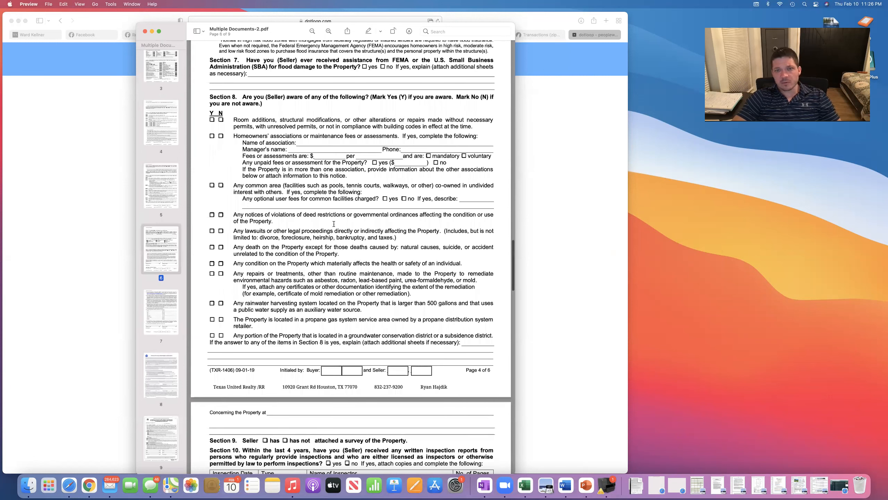
{"action": "scroll", "coordinate": [334, 224], "scroll_direction": "up", "scroll_amount": 20}
{"action": "scroll", "coordinate": [334, 224], "scroll_direction": "up", "scroll_amount": 10}
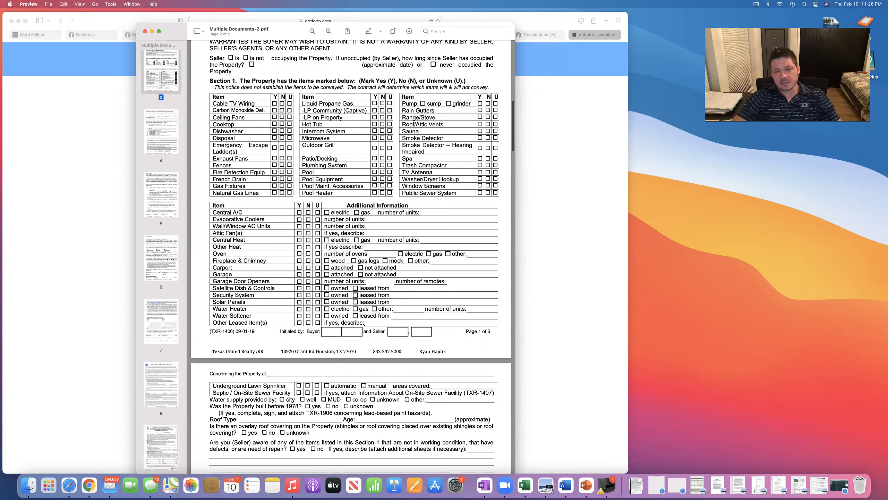
{"action": "scroll", "coordinate": [347, 284], "scroll_direction": "up", "scroll_amount": 10}
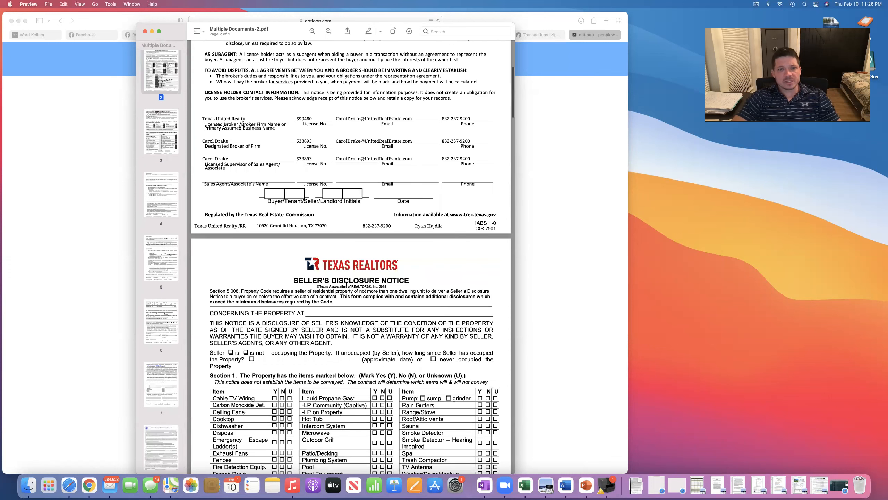
{"action": "scroll", "coordinate": [365, 204], "scroll_direction": "down", "scroll_amount": 3}
Highlight the SELLER'S DISCLOSURE NOTICE heading and seller occupancy paragraph, then clear the selection.
{"action": "left_click_drag", "start_coordinate": [294, 203], "coordinate": [410, 209]}
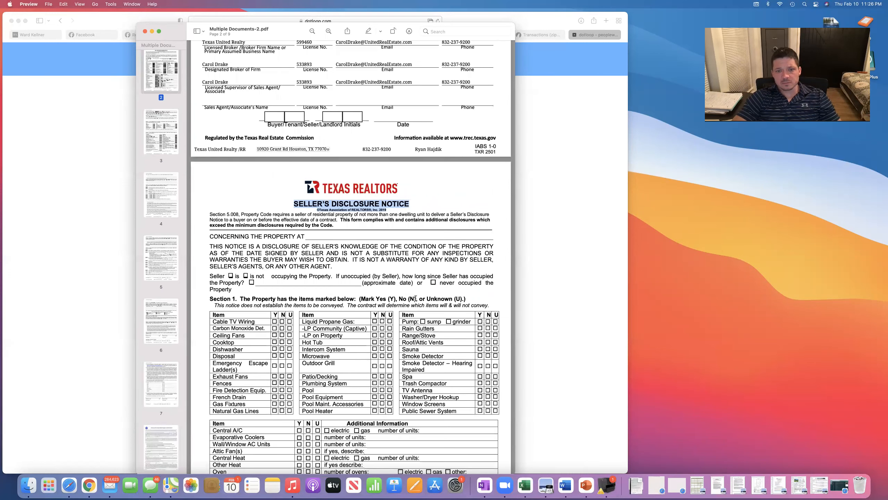
{"action": "left_click_drag", "start_coordinate": [210, 276], "coordinate": [340, 289]}
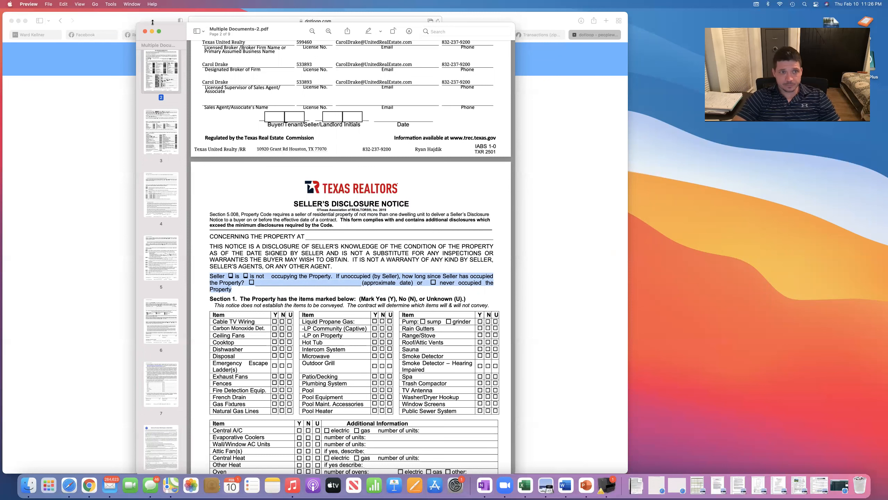
{"action": "scroll", "coordinate": [274, 253], "scroll_direction": "down", "scroll_amount": 3}
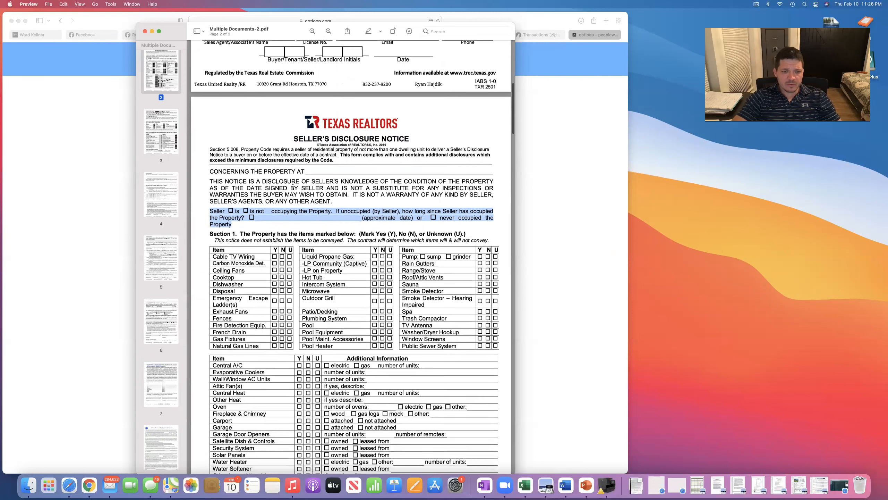
{"action": "left_click", "coordinate": [274, 255]}
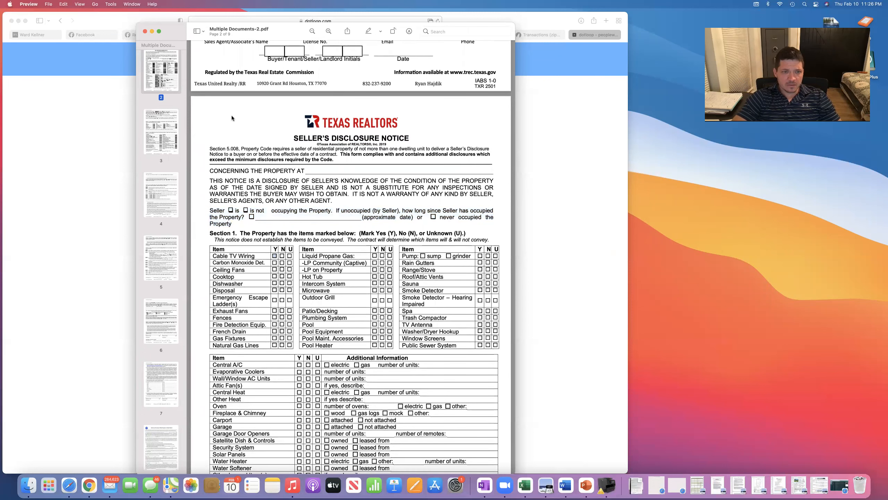
Close Multiple Documents-2.pdf and scroll the dotloop loop's unshared Listing Docs list.
{"action": "left_click", "coordinate": [144, 32]}
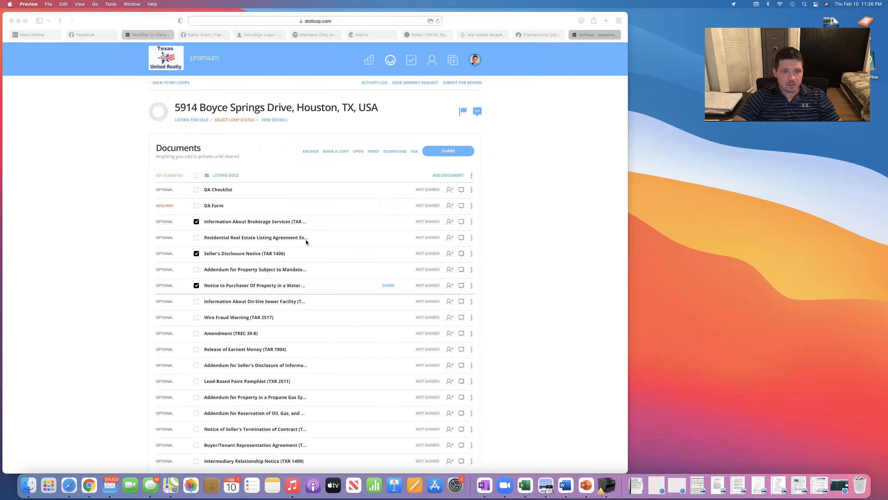
{"action": "scroll", "coordinate": [250, 282], "scroll_direction": "down", "scroll_amount": 10}
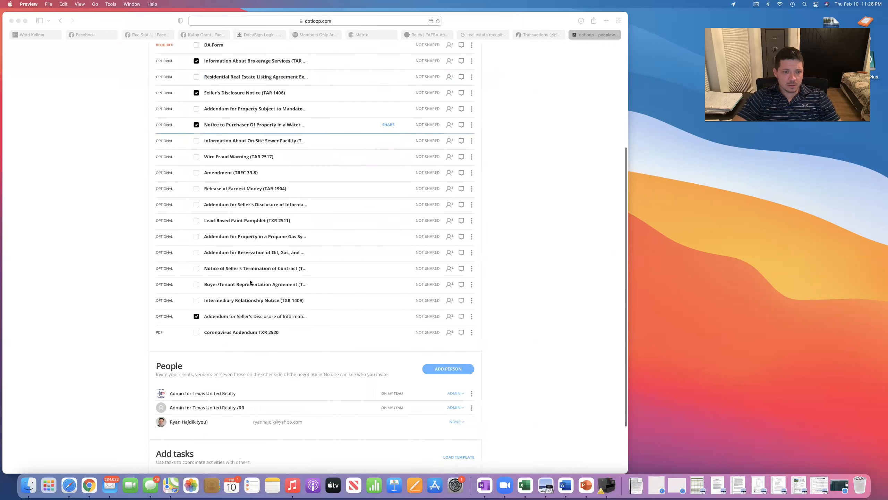
{"action": "scroll", "coordinate": [244, 208], "scroll_direction": "up", "scroll_amount": 2}
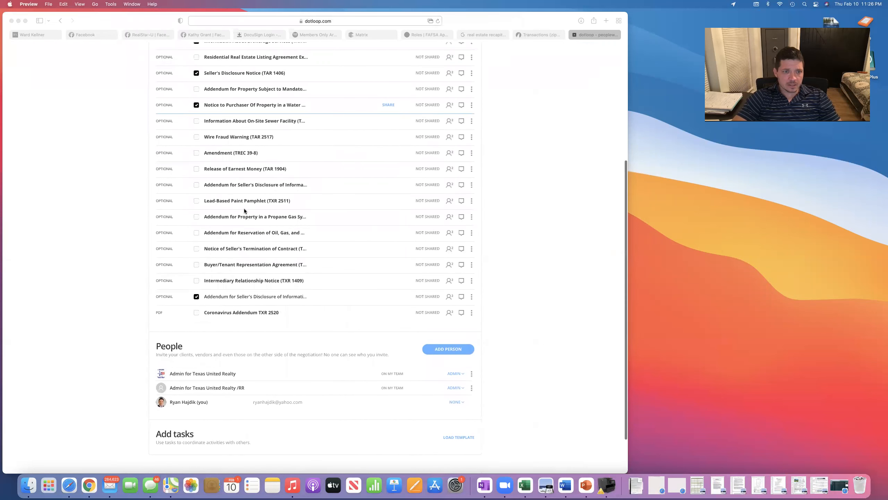
{"action": "scroll", "coordinate": [246, 196], "scroll_direction": "up", "scroll_amount": 3}
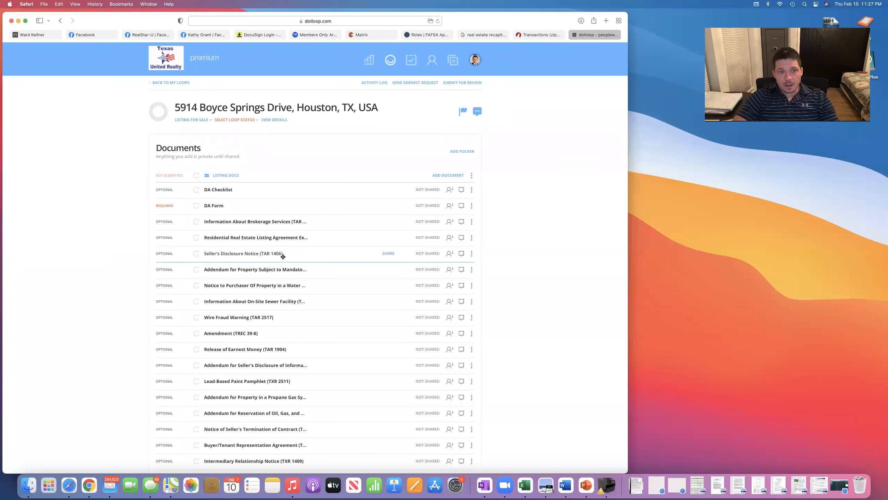
{"action": "left_click", "coordinate": [250, 254]}
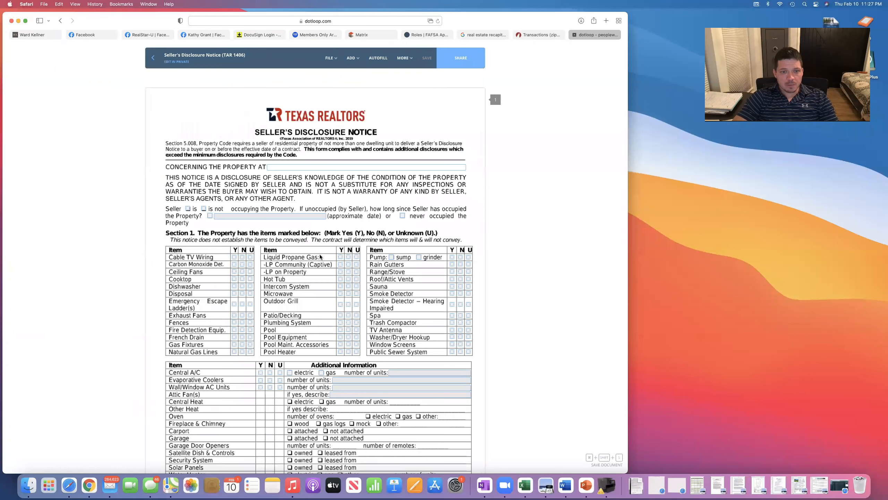
{"action": "scroll", "coordinate": [320, 257], "scroll_direction": "down", "scroll_amount": 5}
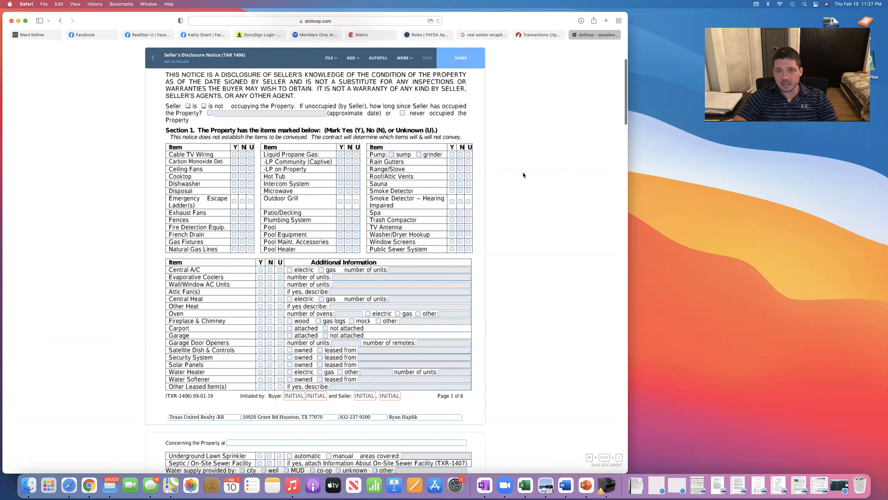
{"action": "scroll", "coordinate": [524, 175], "scroll_direction": "up", "scroll_amount": 4}
{"action": "scroll", "coordinate": [462, 64], "scroll_direction": "up", "scroll_amount": 1}
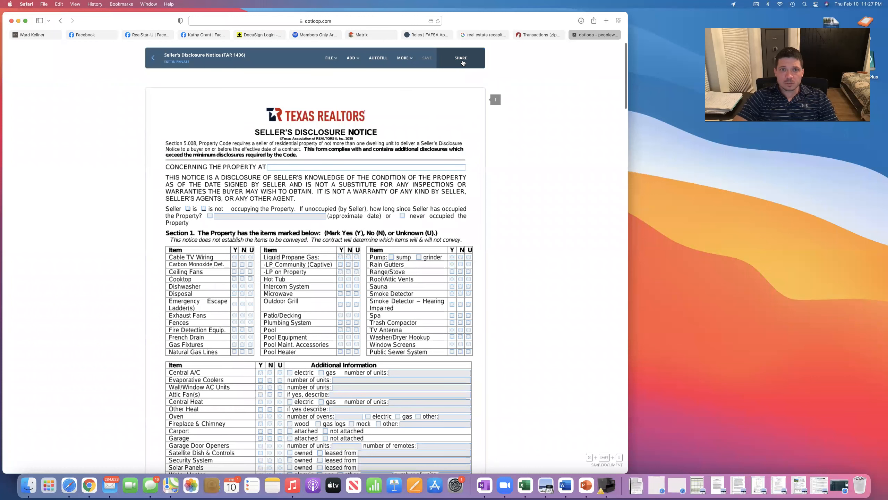
{"action": "mouse_move", "coordinate": [345, 60]}
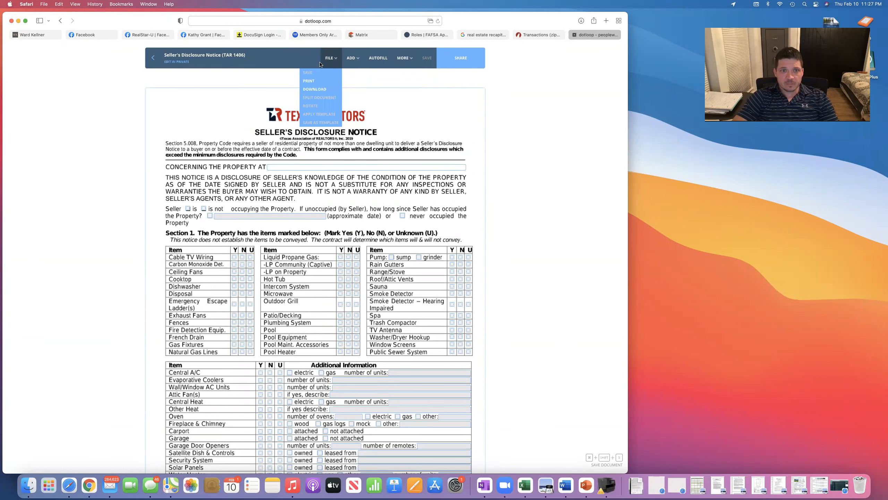
{"action": "left_click", "coordinate": [152, 56]}
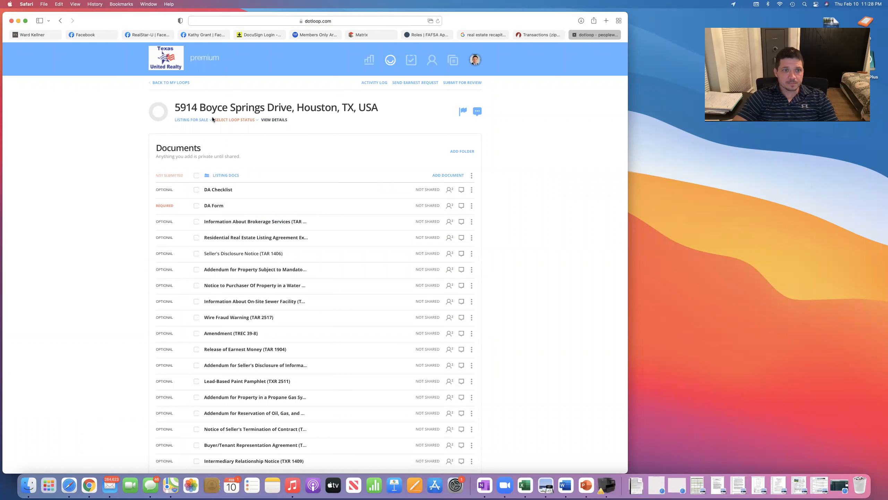
Open the Residential Listing Agreement from the loop's documents.
{"action": "left_click", "coordinate": [242, 238]}
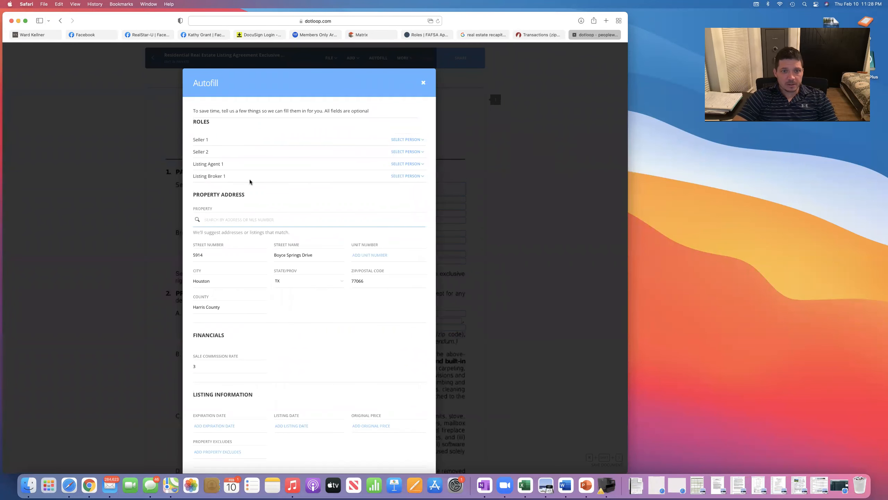
{"action": "scroll", "coordinate": [293, 301], "scroll_direction": "down", "scroll_amount": 5}
{"action": "scroll", "coordinate": [292, 301], "scroll_direction": "up", "scroll_amount": 4}
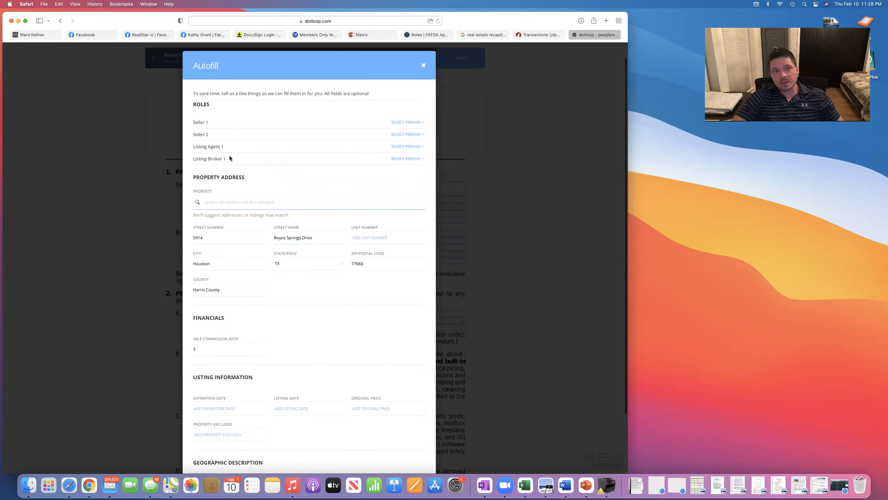
In Autofill, assign the agent as Listing Agent 1 and Texas United Realty as Listing Broker 1.
{"action": "left_click", "coordinate": [407, 147]}
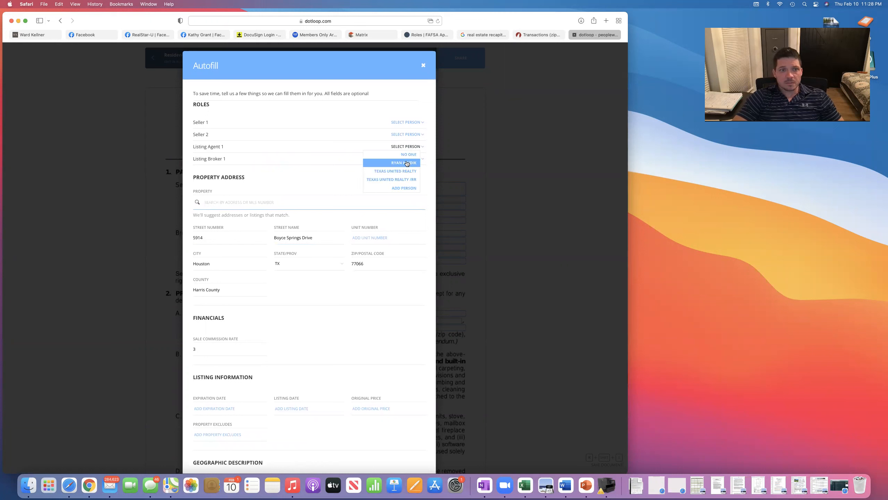
{"action": "left_click", "coordinate": [405, 163]}
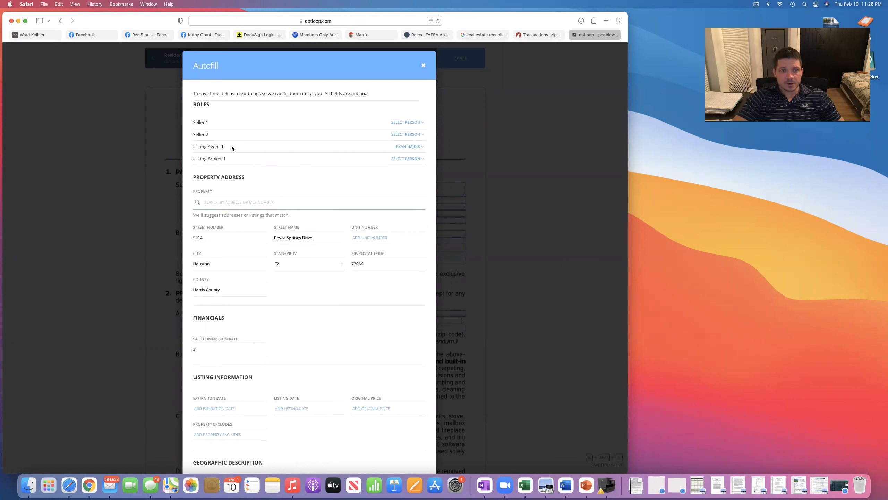
{"action": "left_click", "coordinate": [406, 162]}
{"action": "left_click", "coordinate": [404, 184]}
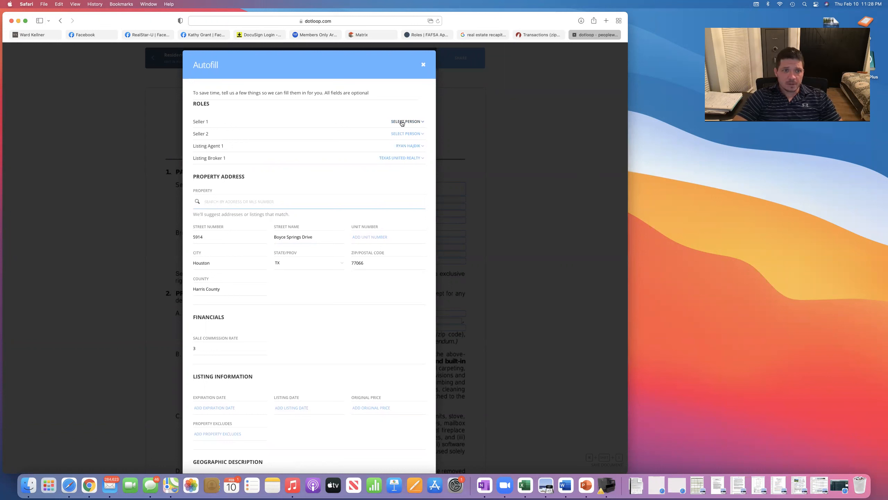
Close Autofill, check the autofilled Texas United Realty broker details, and return to the Documents list.
{"action": "left_click", "coordinate": [423, 67]}
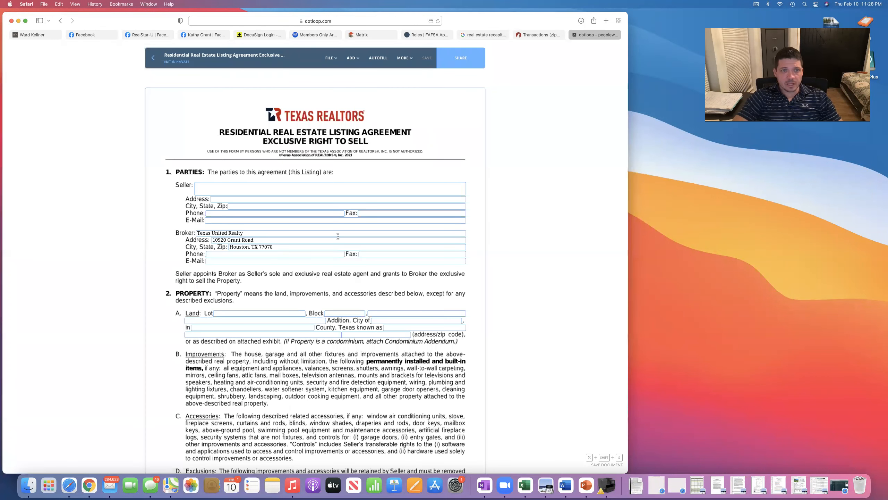
{"action": "scroll", "coordinate": [299, 166], "scroll_direction": "down", "scroll_amount": 2}
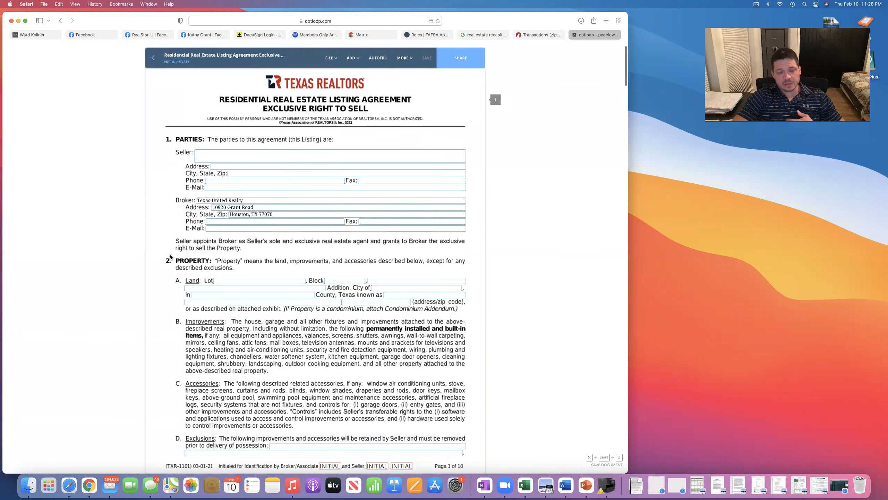
{"action": "scroll", "coordinate": [284, 304], "scroll_direction": "down", "scroll_amount": 4}
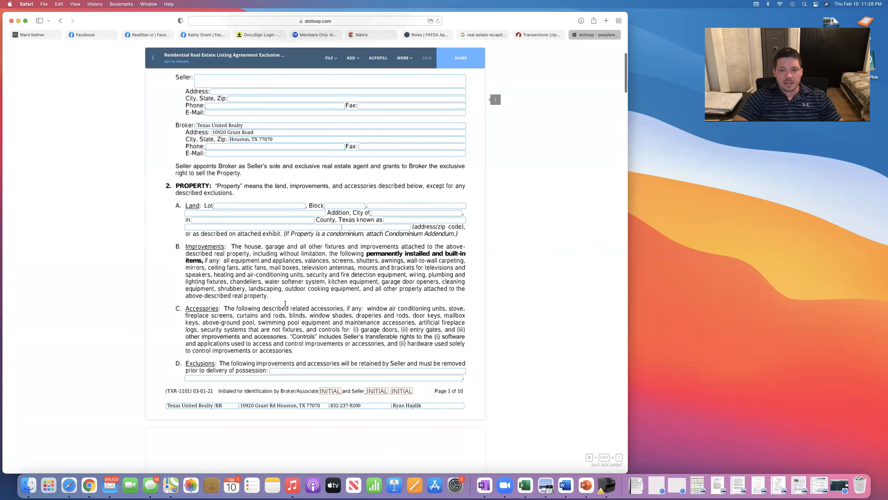
{"action": "scroll", "coordinate": [285, 304], "scroll_direction": "down", "scroll_amount": 20}
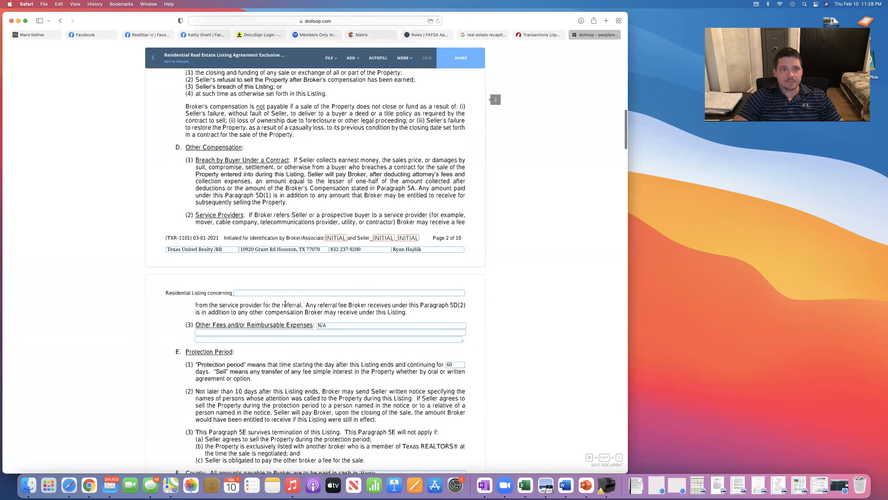
{"action": "scroll", "coordinate": [284, 303], "scroll_direction": "up", "scroll_amount": 6}
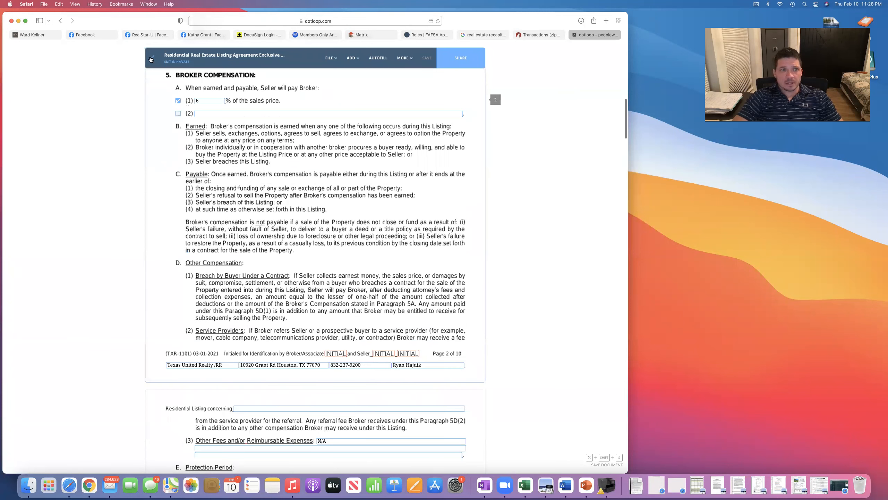
{"action": "scroll", "coordinate": [94, 154], "scroll_direction": "up", "scroll_amount": 14}
{"action": "key", "text": "super+bracketleft"}
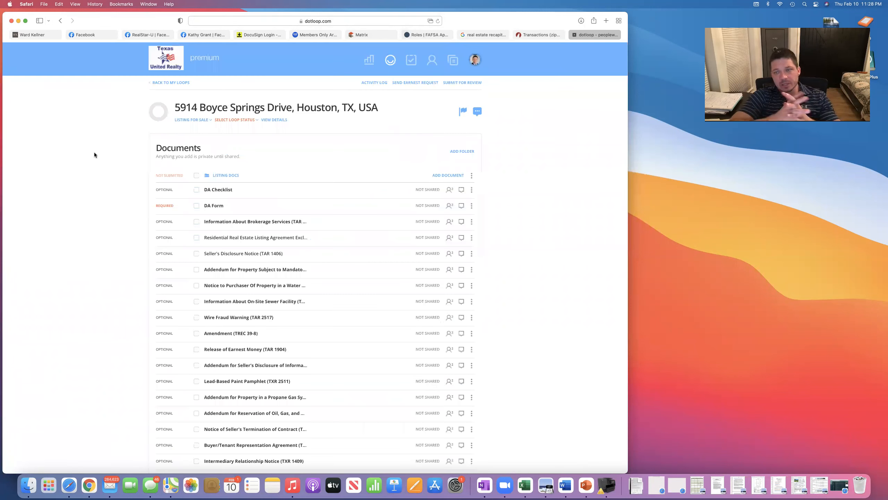